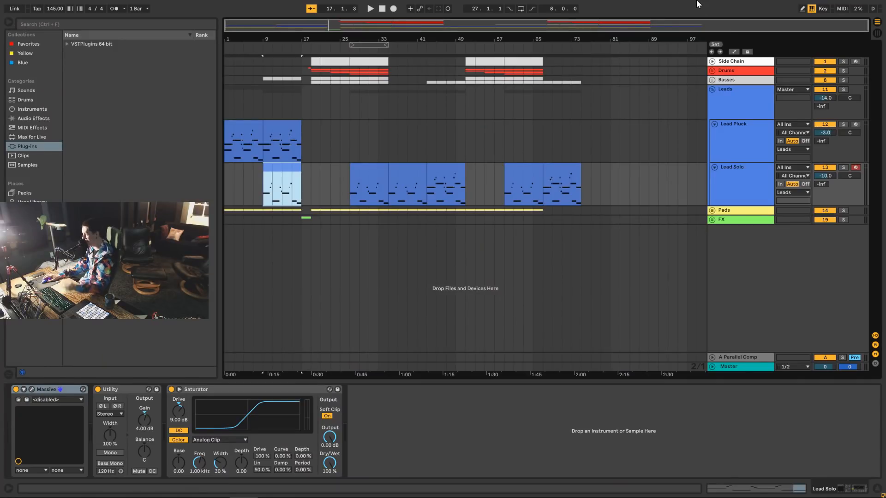
- Play back the arrangement and collapse the Leads group
key("space")
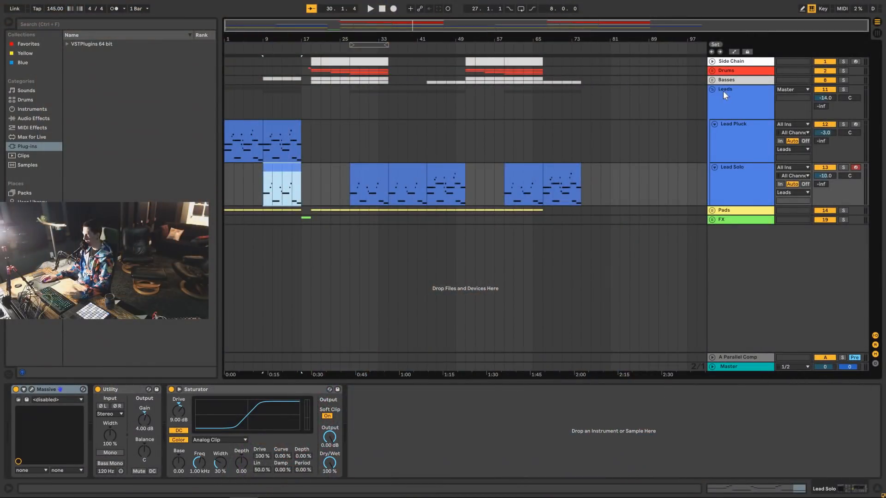
left_click(723, 90)
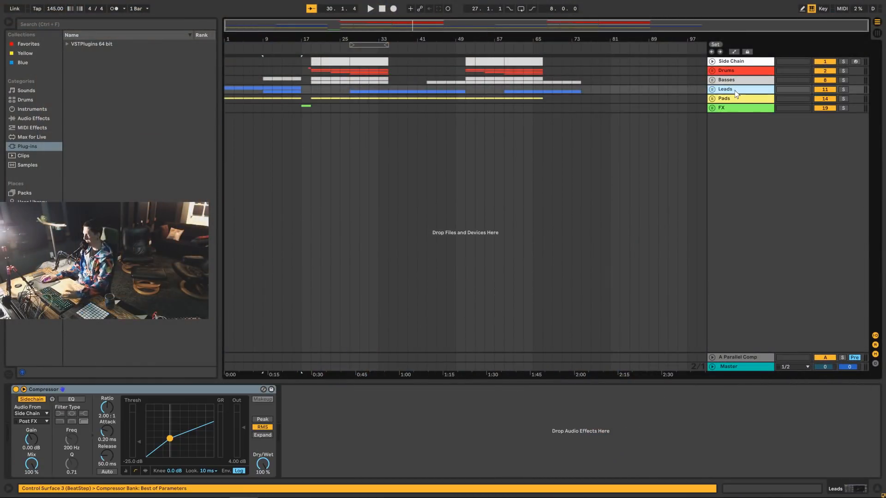
left_click(745, 109)
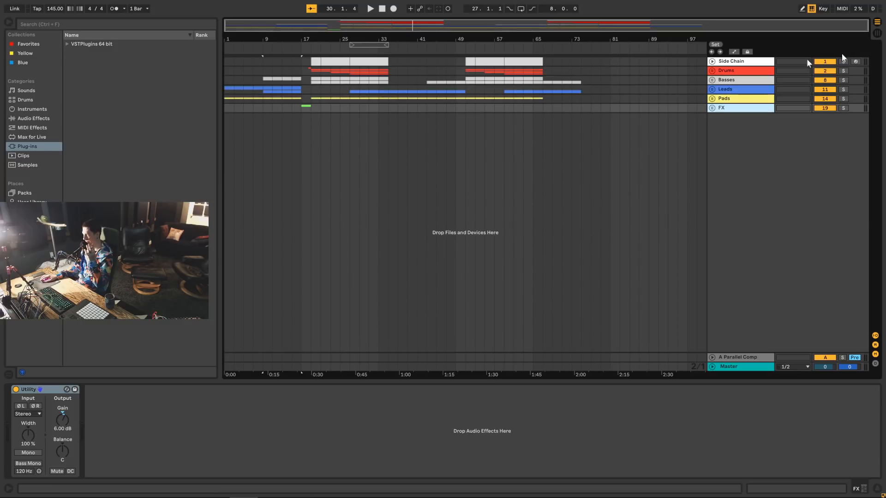
- Look over the group channels' levels in Session View and return to the Arrangement View
left_click(875, 34)
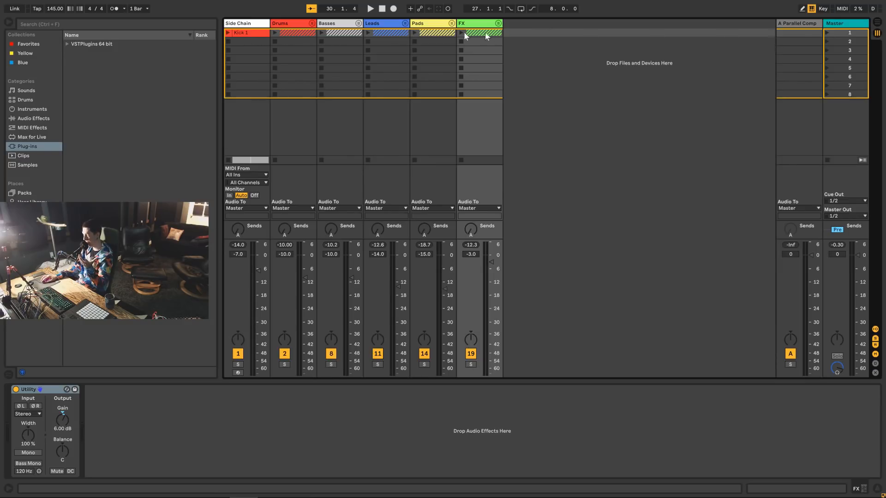
left_click(875, 26)
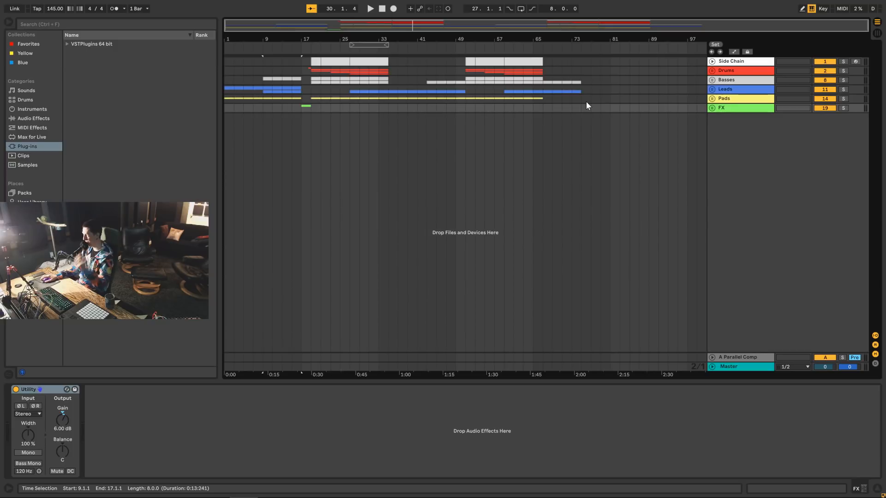
left_click_drag(268, 31, 307, 33)
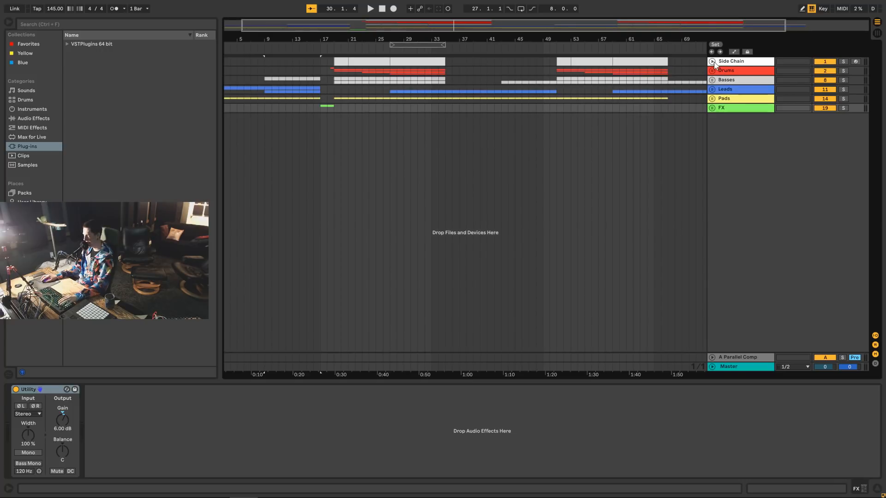
- Examine the Massive KICK patch on the Side Chain track and close its plug-in window
left_click(738, 62)
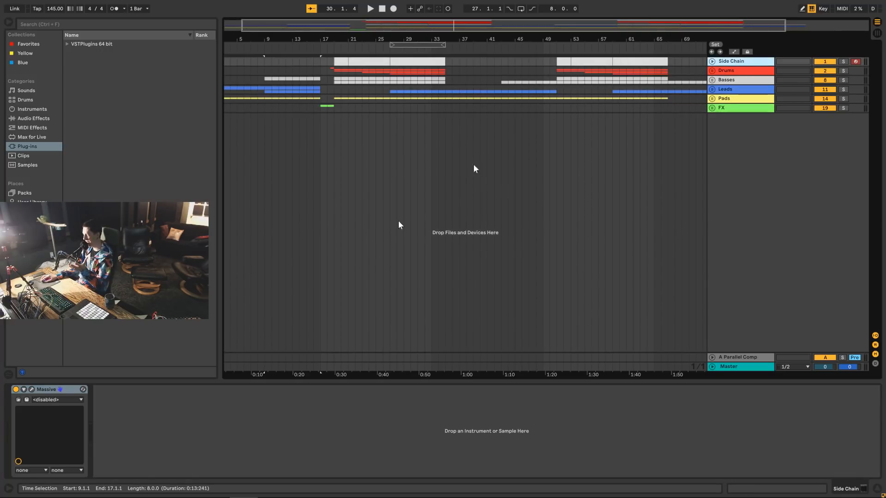
left_click(32, 390)
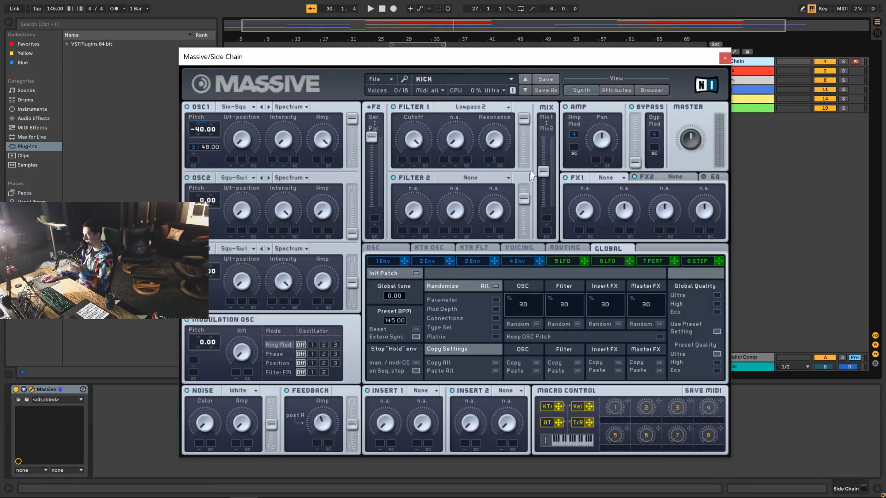
left_click(724, 59)
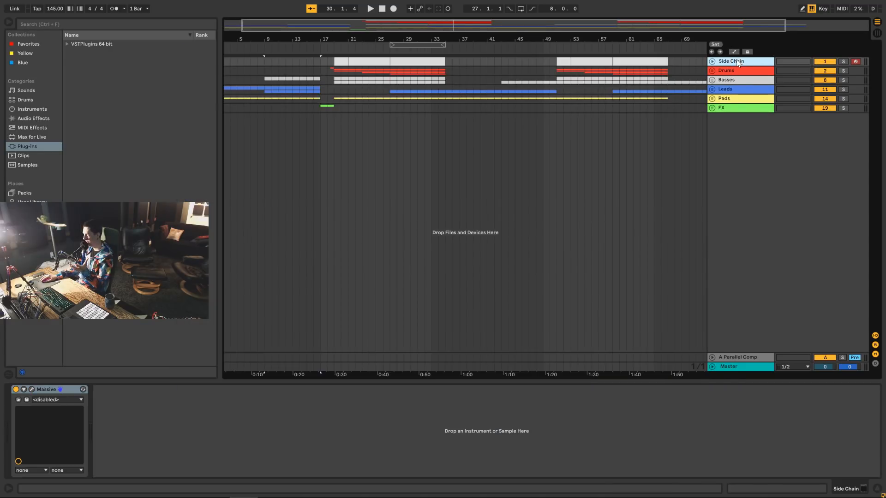
- Mute the Side Chain track, keeping it folded, and expand the Drums group to show its tracks
left_click(712, 62)
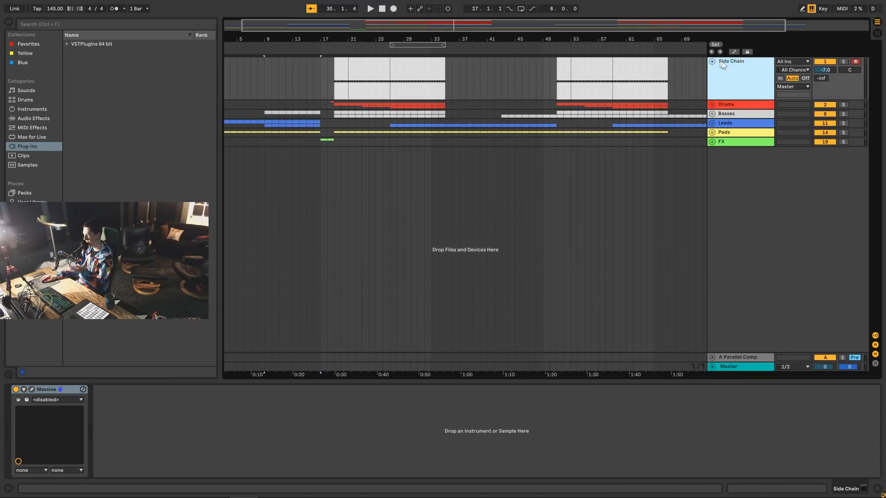
left_click(819, 65)
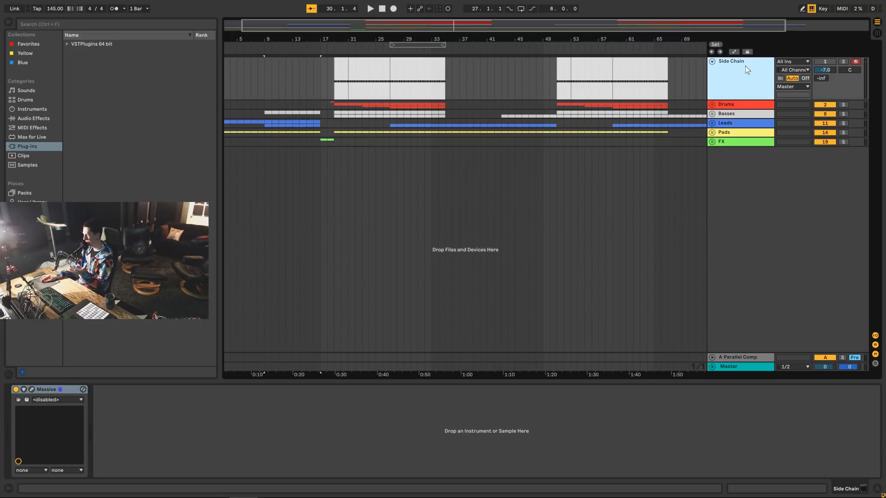
left_click(720, 105)
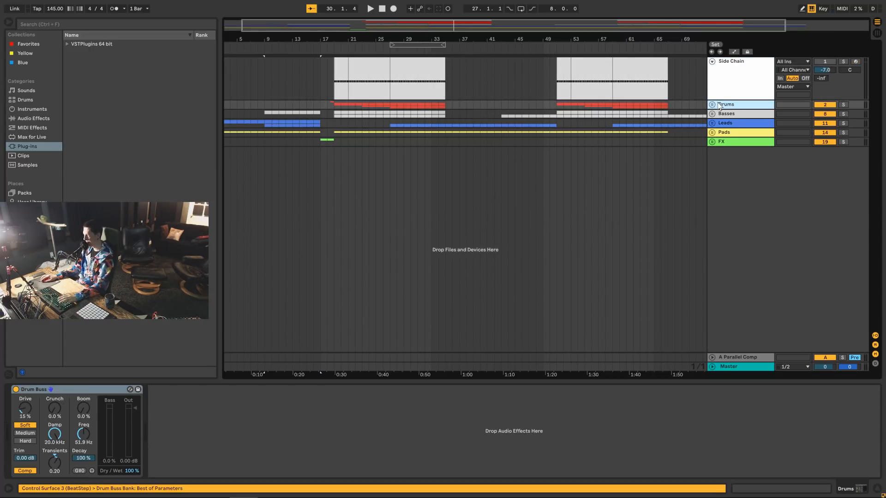
left_click(712, 105)
left_click(712, 62)
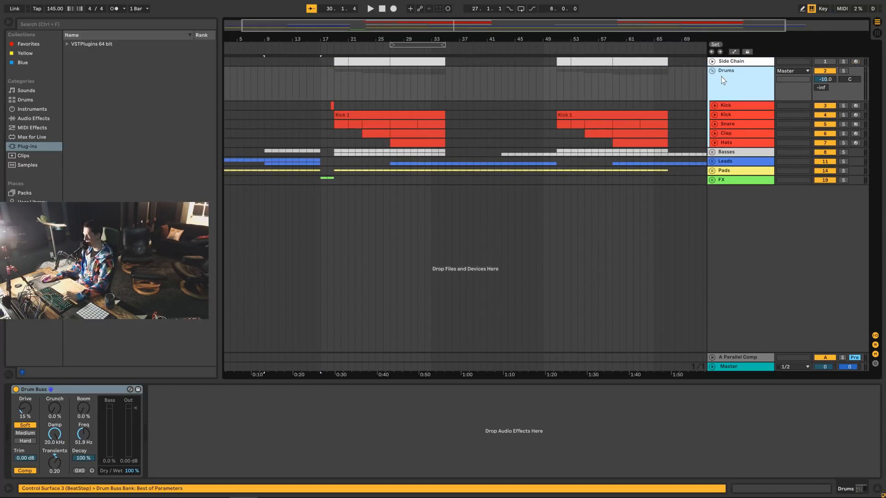
- Solo the upper Kick track in the Drums group and audition its short clip just before bar 19
left_click(738, 106)
left_click(733, 114)
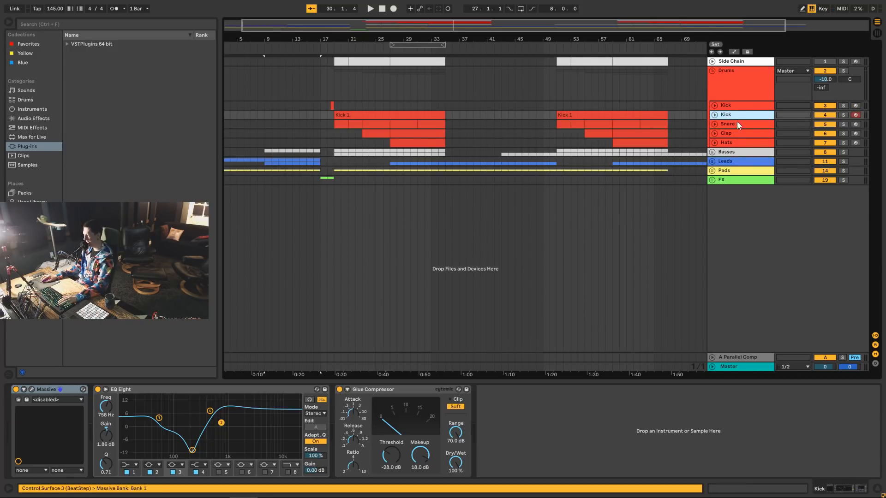
left_click(751, 106)
left_click(843, 105)
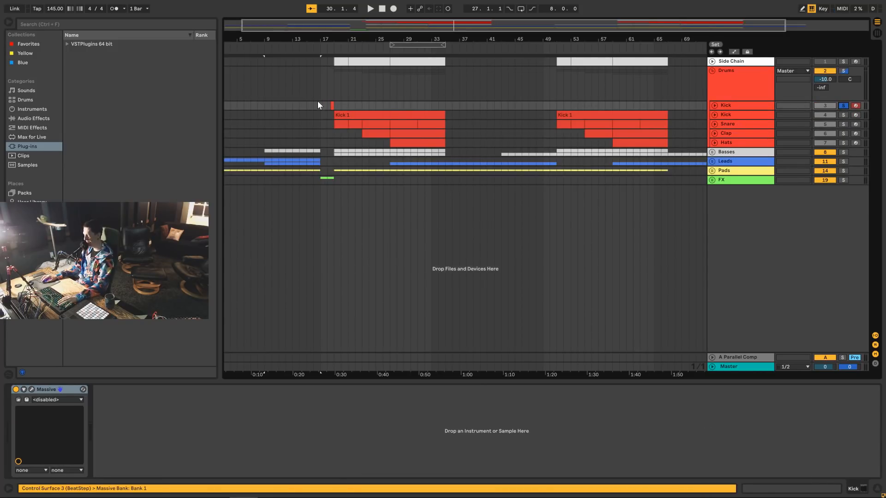
left_click(332, 105)
key("space")
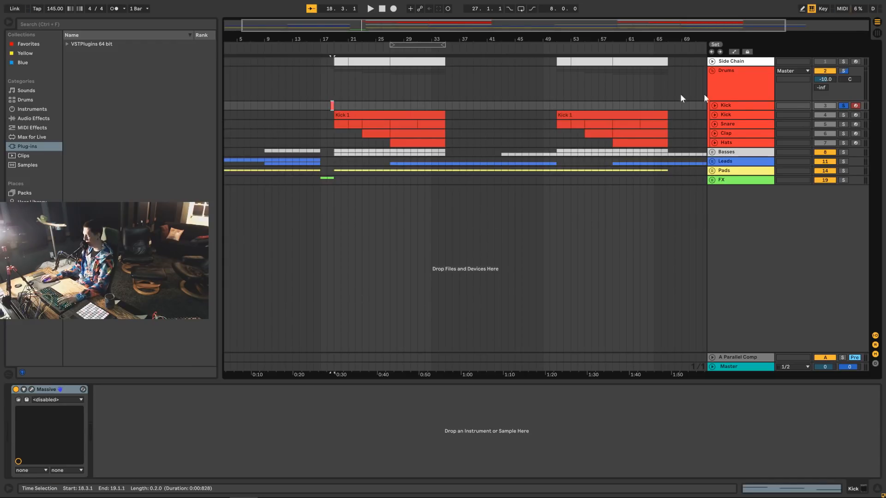
key("space")
- Rename the upper Kick track in the Drums group to "Tom Fill"
left_click(745, 108)
key("ctrl+r")
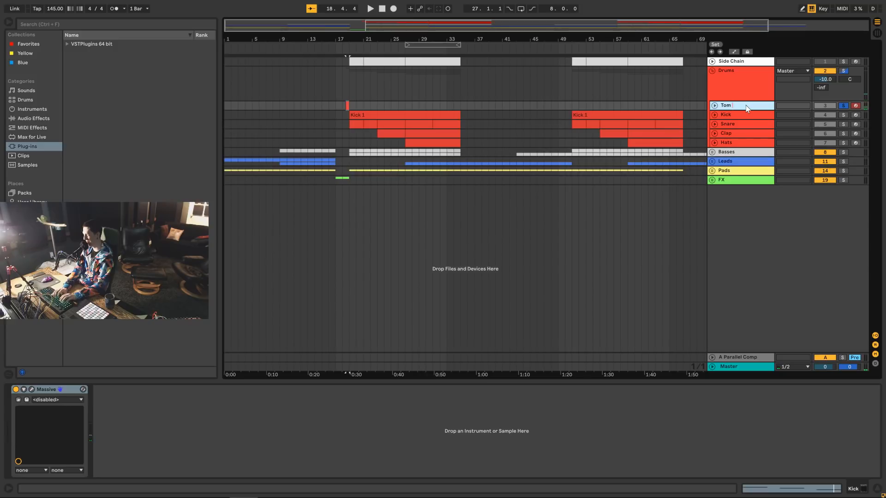
key("Return")
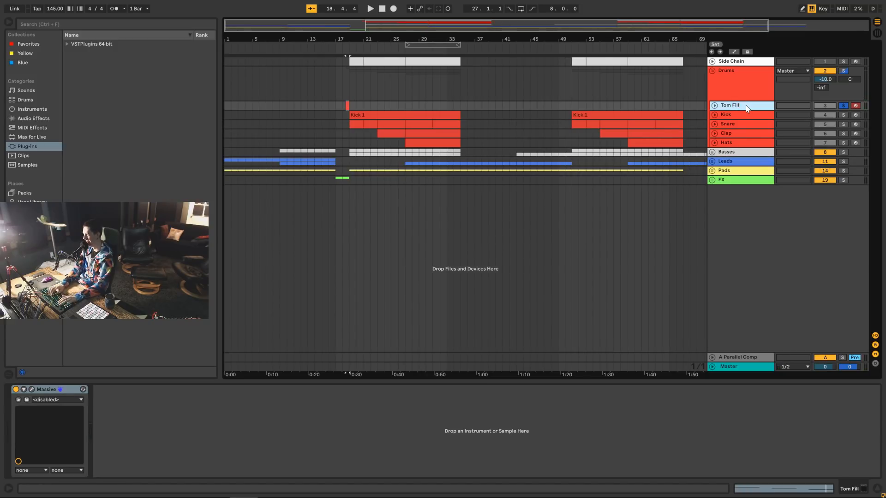
- Audition the remaining Kick track in solo from bar 19, then release the solo
left_click(747, 115)
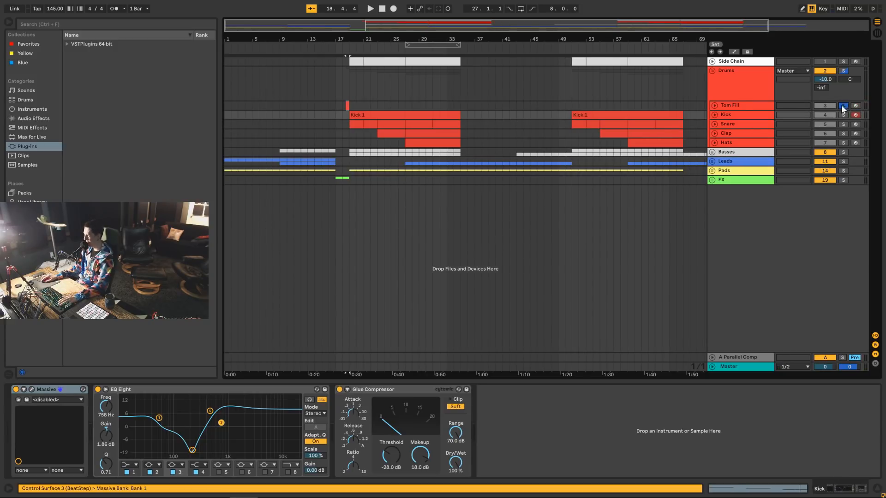
left_click(376, 123)
key("space")
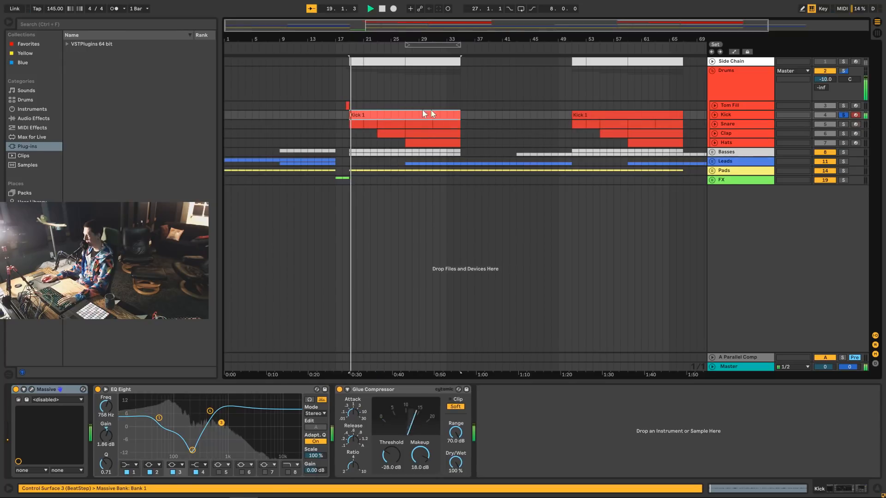
left_click(842, 114)
- Audition the Snare track in solo from its first clip at bar 19
left_click(743, 123)
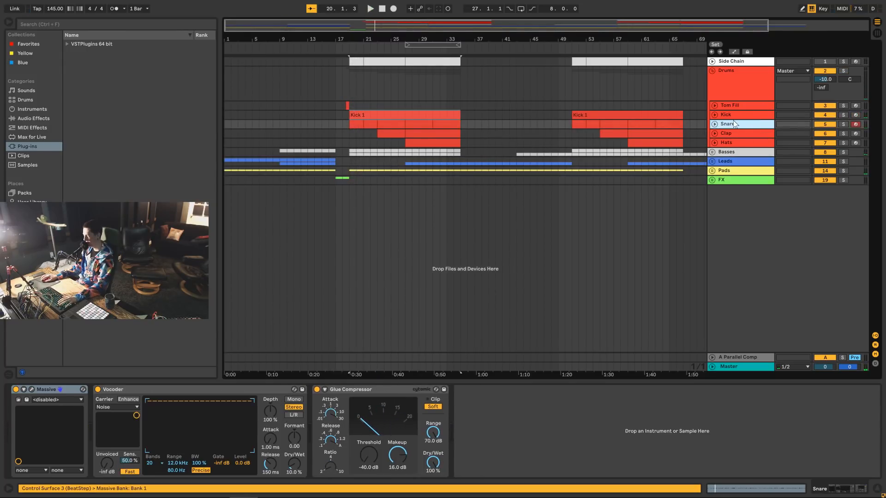
left_click(353, 125)
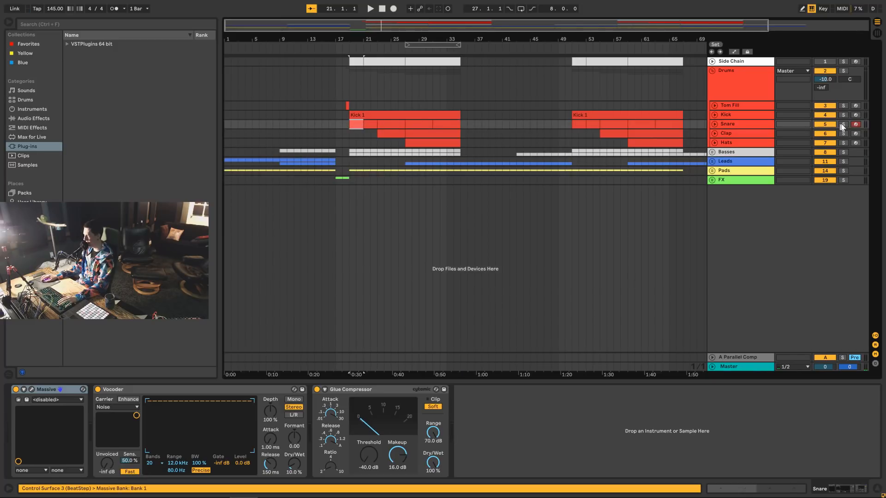
left_click(842, 124)
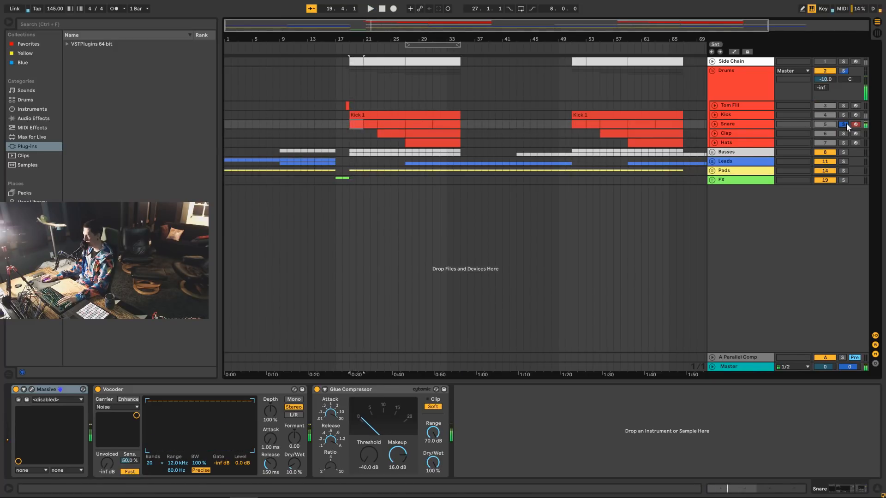
- Audition the Clap track in solo from its clip at bar 23, then release the solo
left_click(844, 134)
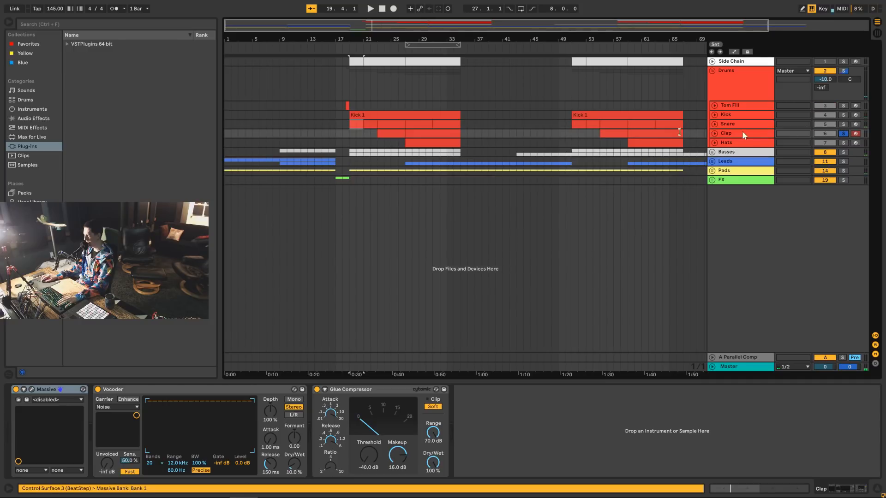
left_click(389, 136)
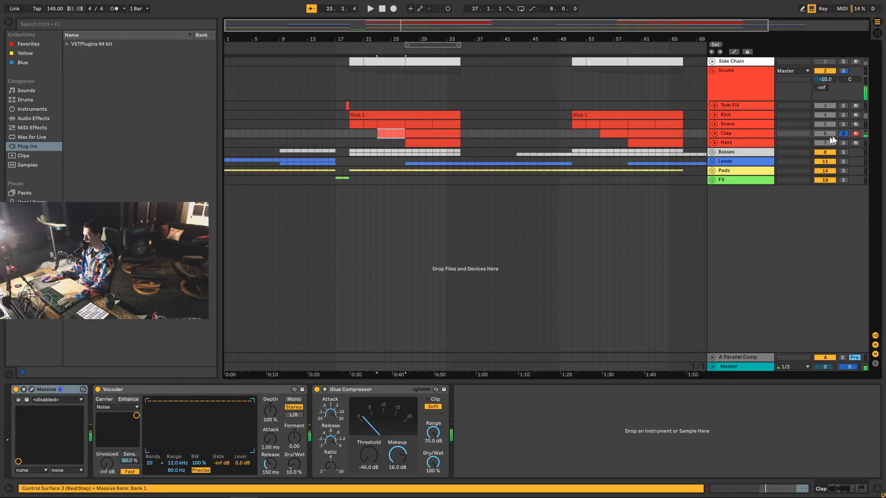
left_click(845, 134)
- Audition the Hats track in solo from its clip at bar 27, then release the solo
left_click(743, 144)
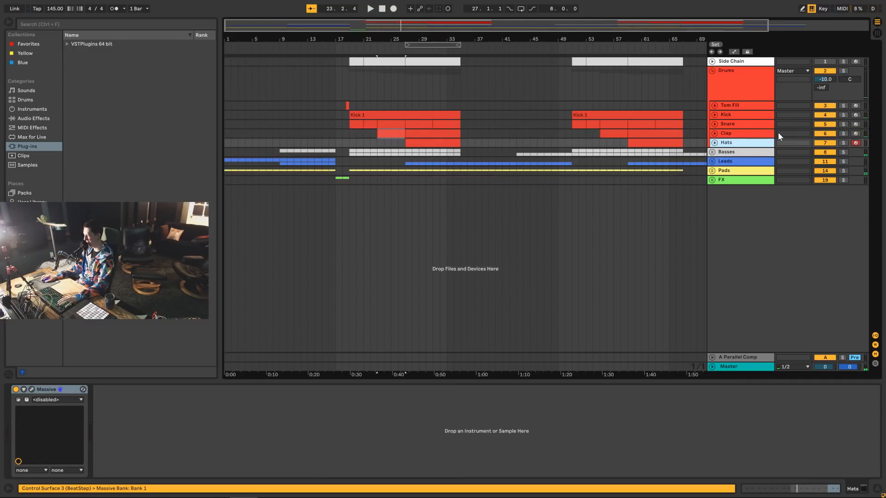
left_click(843, 143)
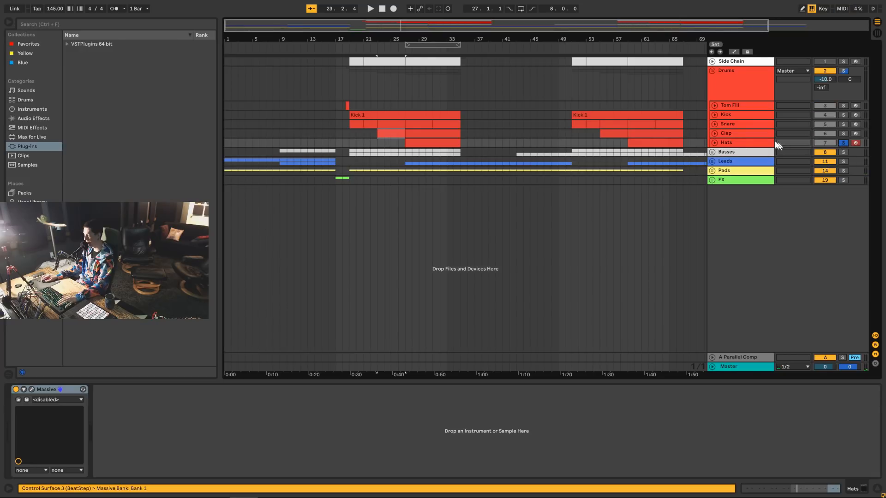
left_click(443, 142)
key("space")
left_click(843, 143)
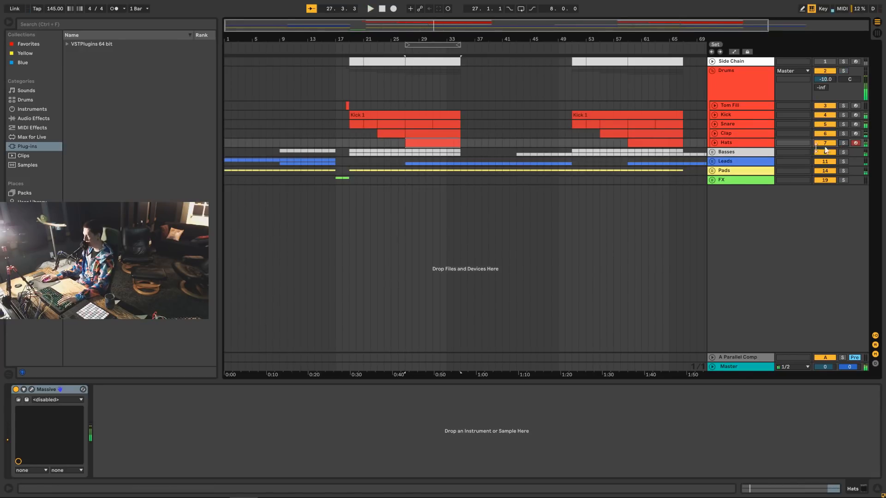
- Review the device chains on the Clap, Snare and Kick tracks, and collapse the Drums group
left_click(733, 133)
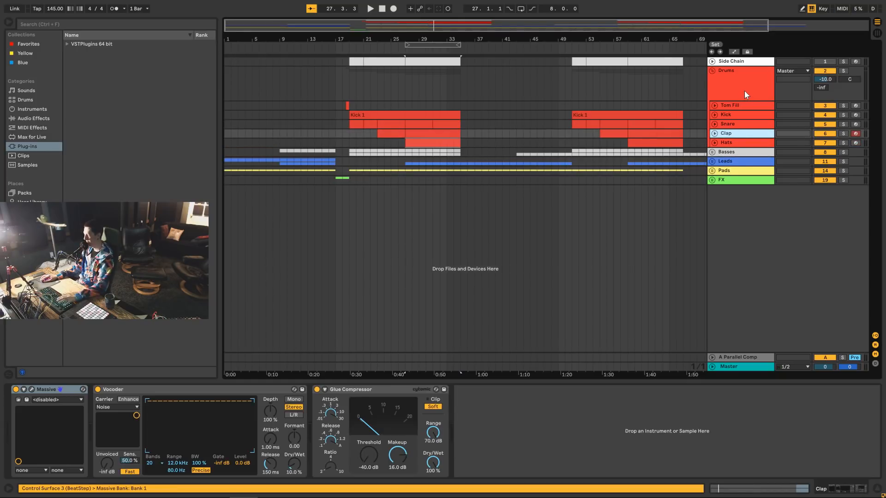
left_click(742, 123)
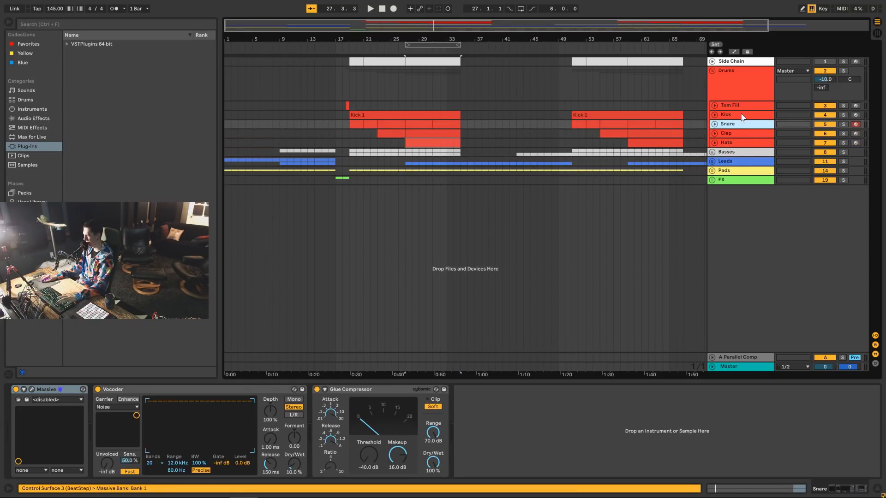
left_click(743, 115)
left_click(746, 88)
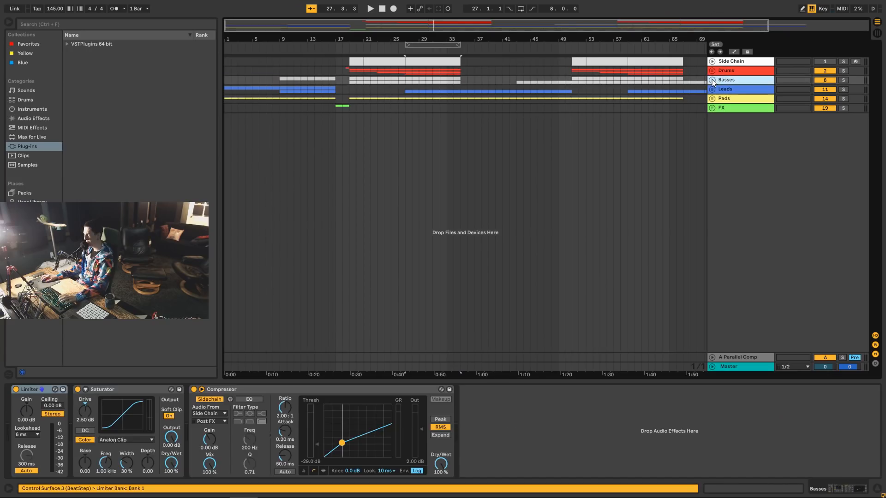
- Expand the Basses group and audition the Sub track in solo from its clip at bar 27
left_click(713, 80)
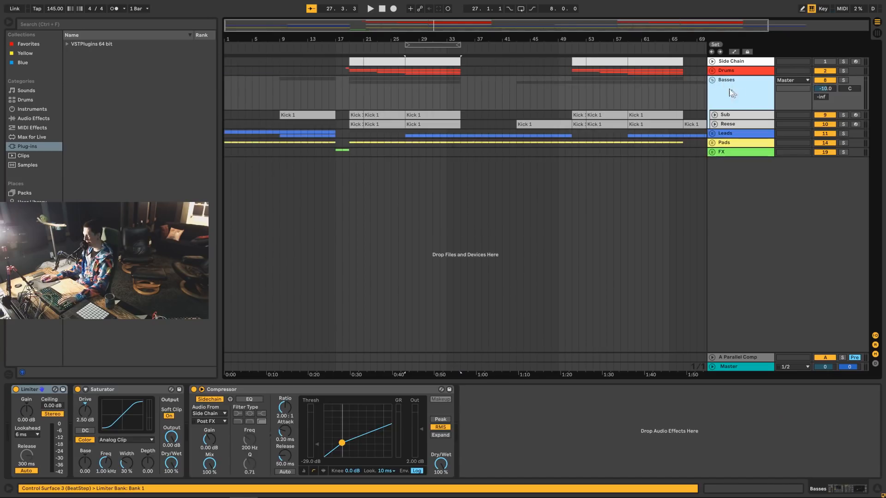
left_click(734, 115)
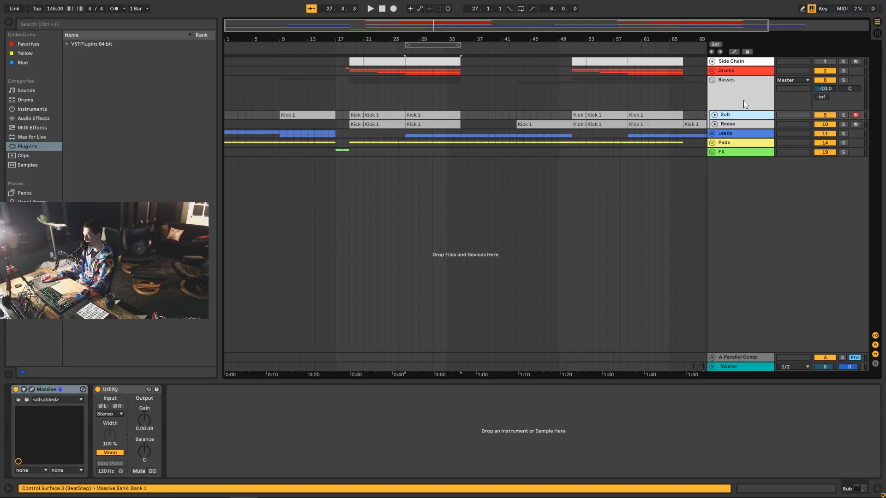
left_click(843, 125)
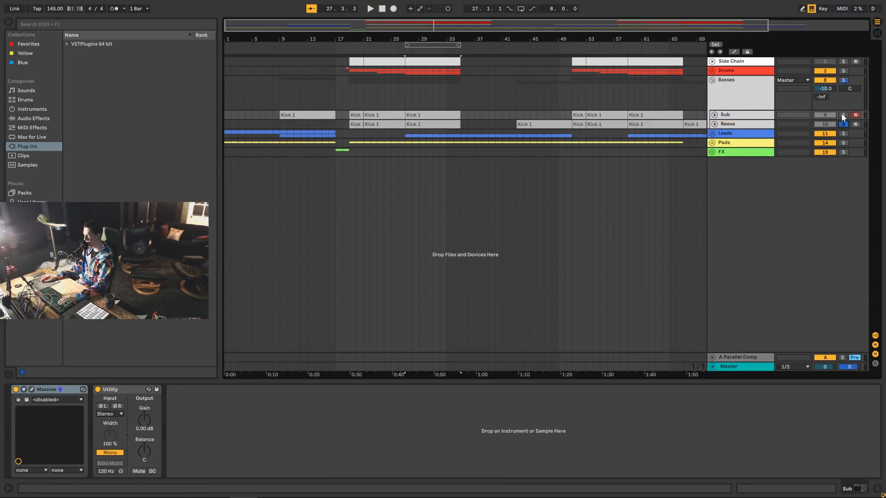
left_click(392, 115)
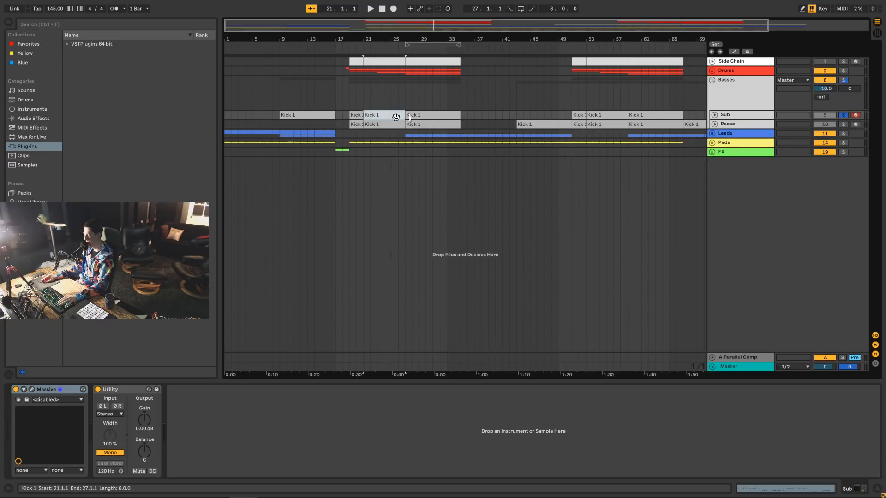
left_click(430, 112)
key("space")
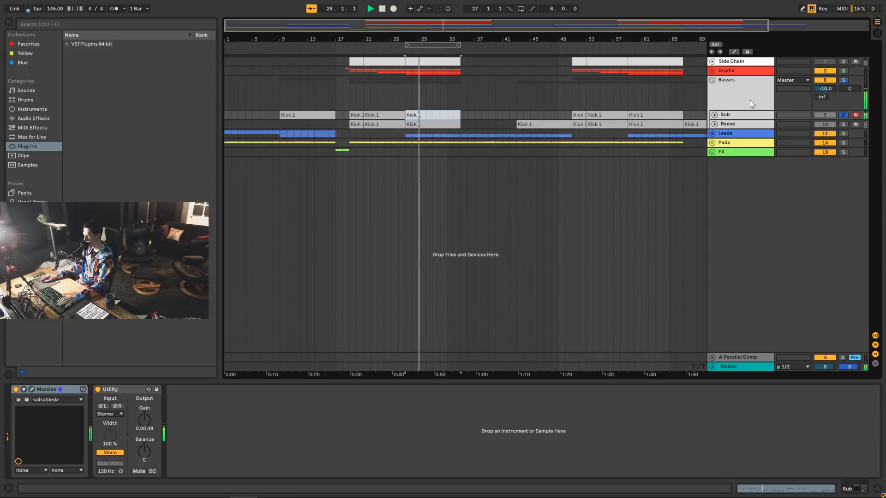
left_click(752, 114)
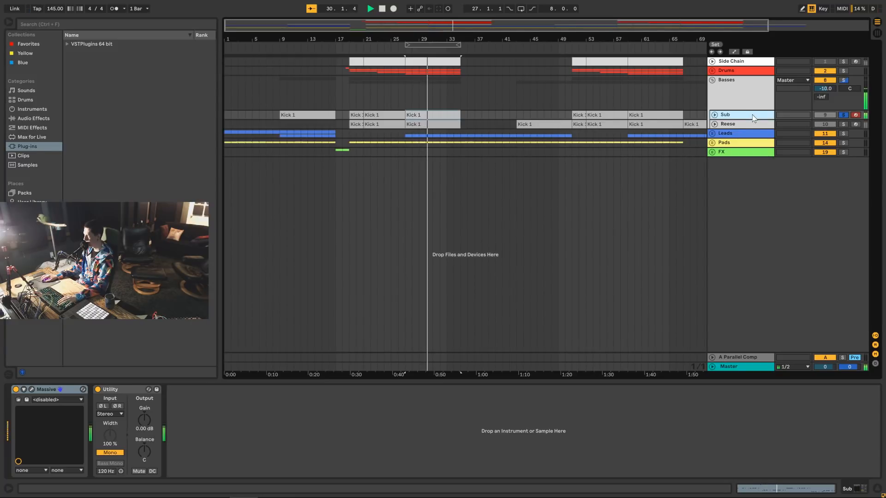
key("space")
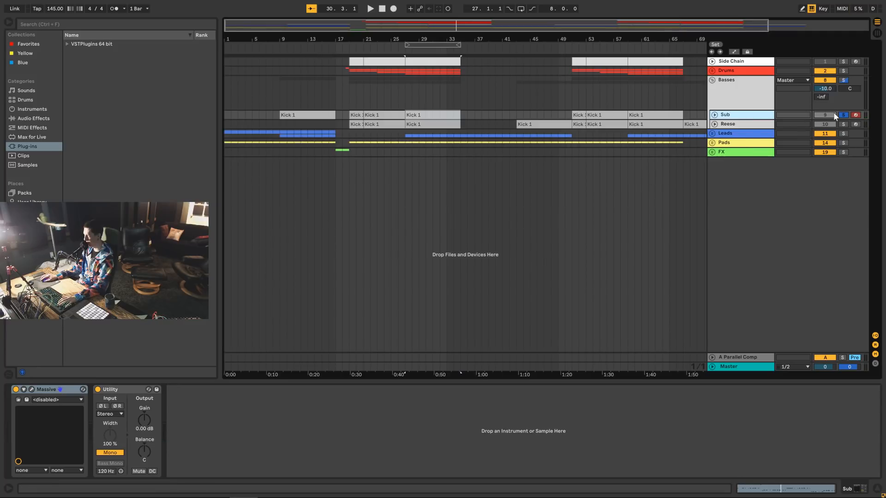
- Audition the Reese track in solo from its clip at bar 27, then release the solo
left_click(819, 124)
left_click(843, 124)
left_click(423, 121)
key("space")
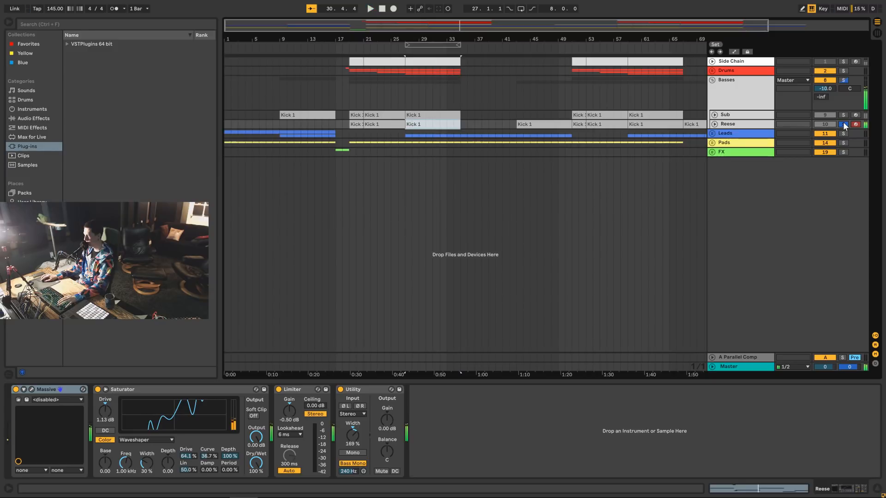
left_click(843, 124)
- Review the Saturator, Limiter and Utility devices on the Reese track, and collapse the Basses group
left_click(209, 390)
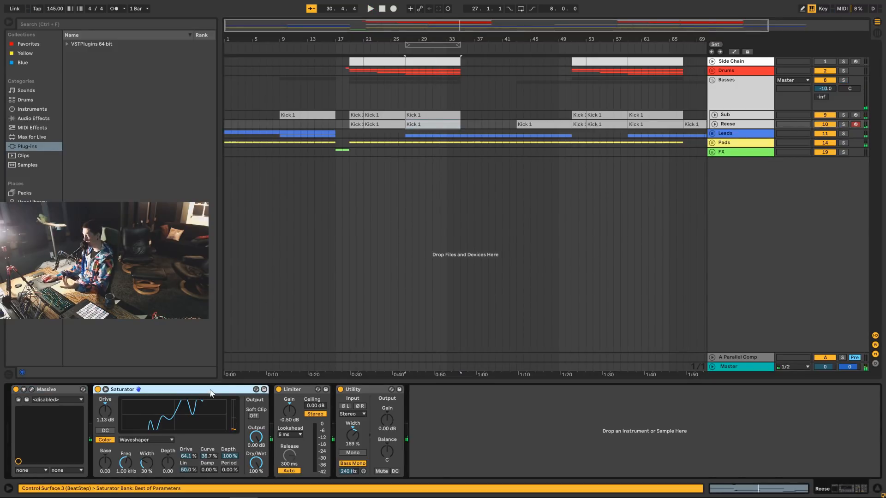
left_click(305, 392)
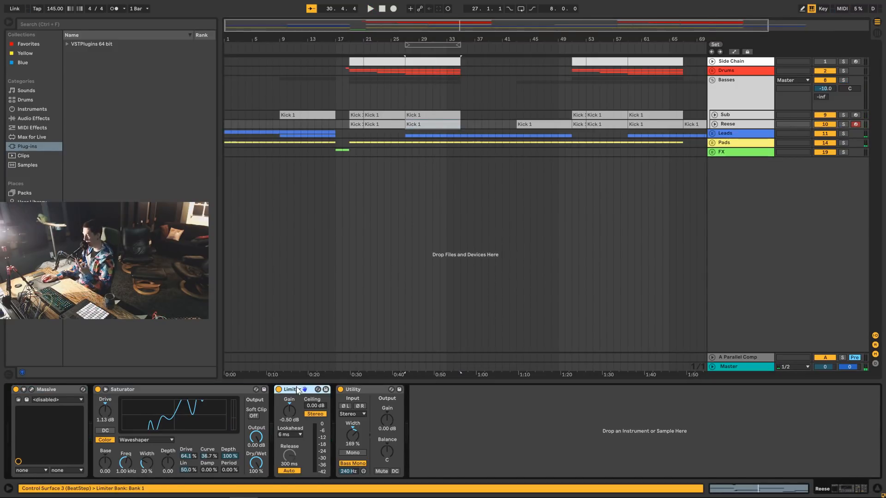
left_click(376, 392)
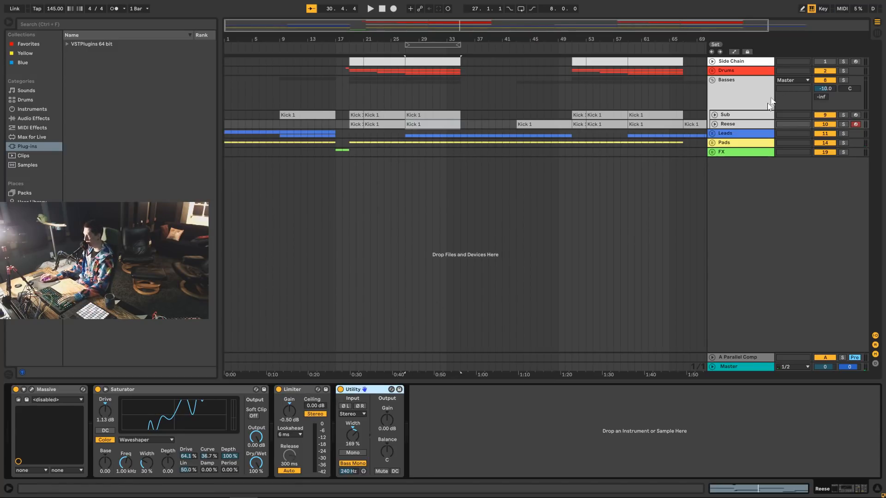
left_click(735, 126)
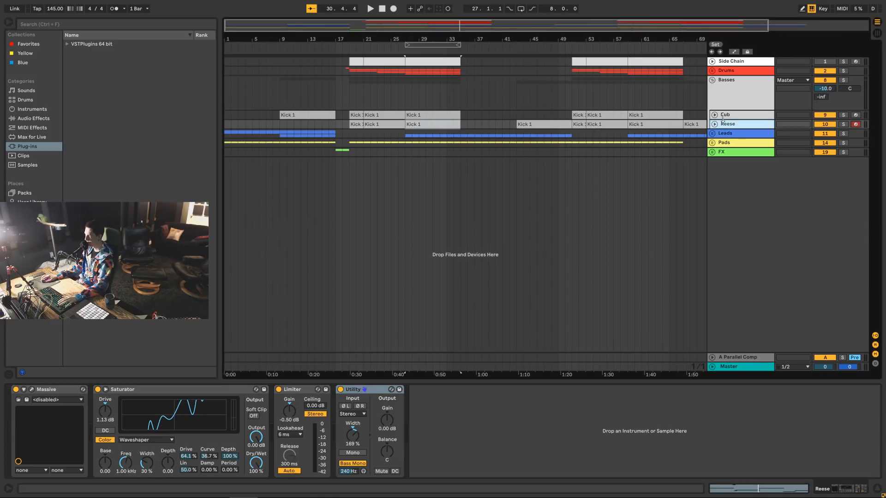
left_click(711, 82)
- Expand the Leads group and audition the Lead Pluck track in solo from its clip at bar 9, then release the solo
left_click(732, 90)
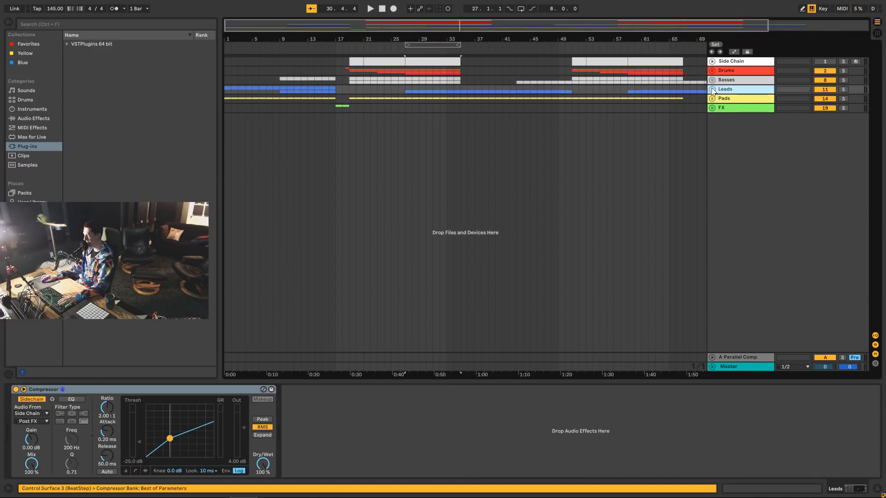
left_click(712, 89)
left_click(733, 139)
left_click(307, 134)
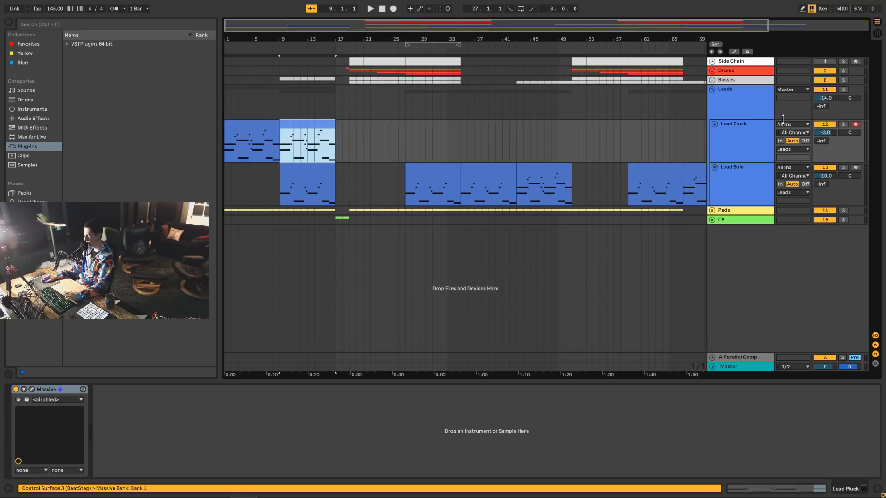
left_click(843, 125)
key("space")
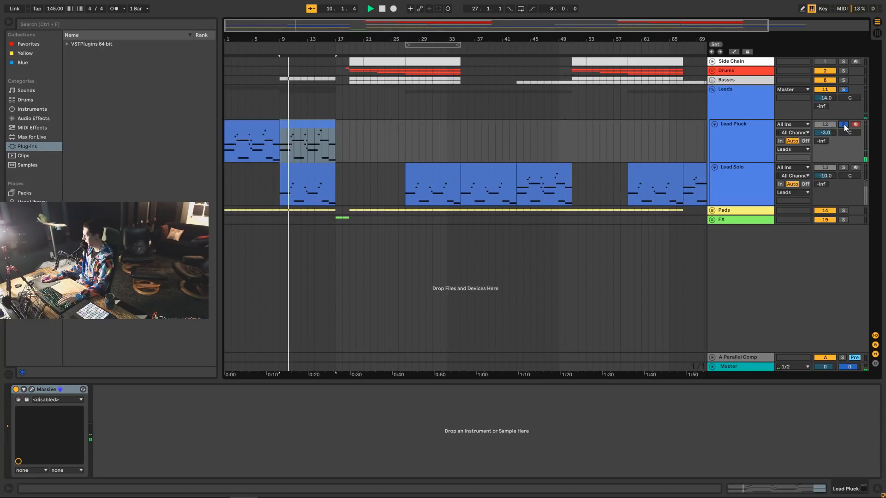
left_click(842, 123)
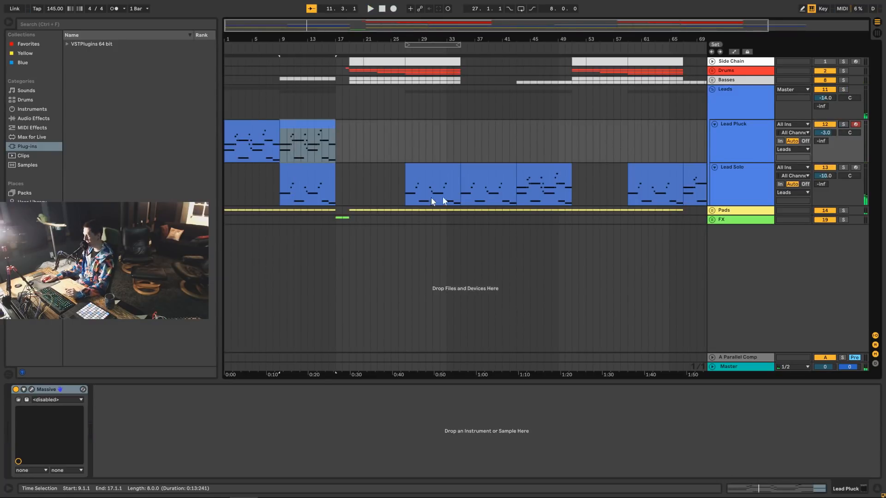
- Audition the Lead Solo track in solo from its clip at bar 9, then release the solo
left_click(312, 180)
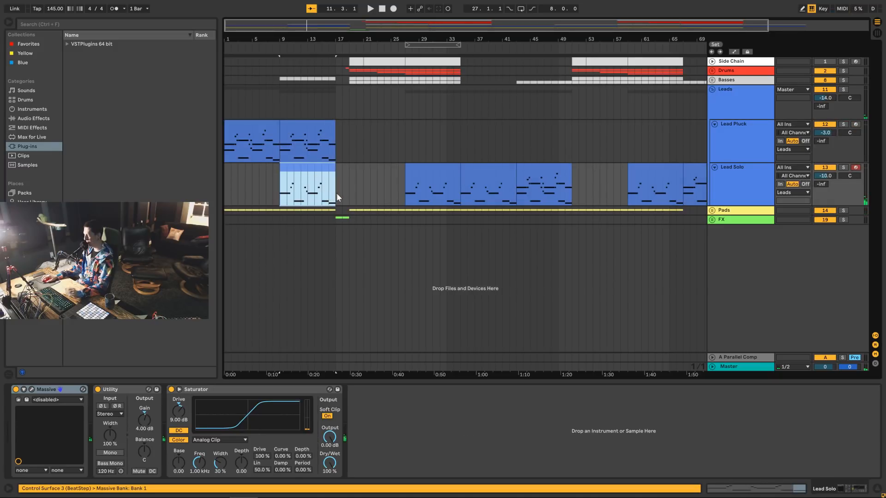
left_click(728, 182)
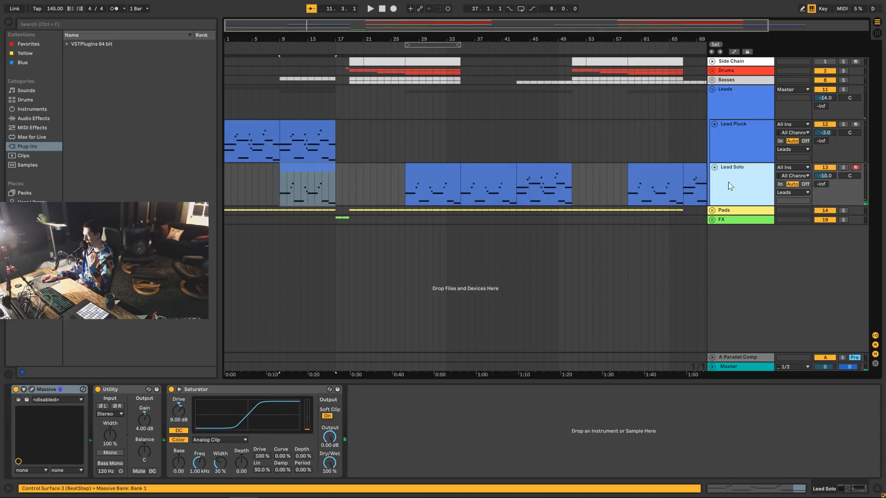
left_click(844, 167)
key("space")
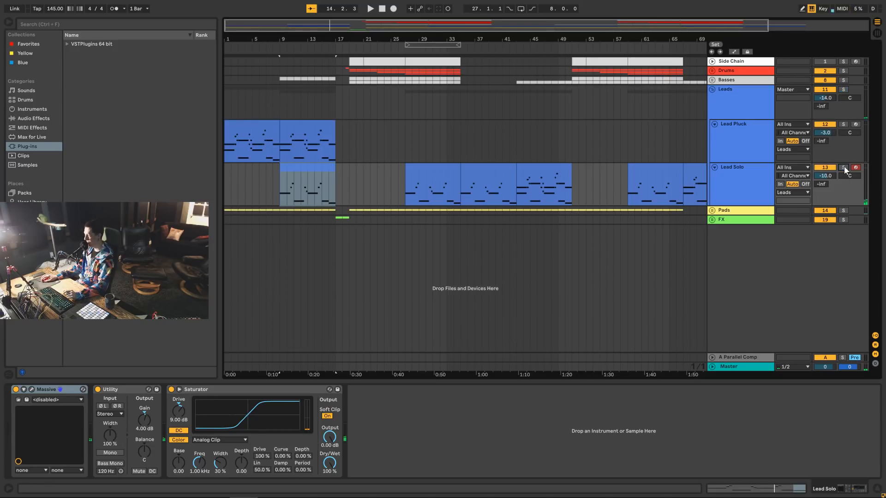
left_click(755, 174)
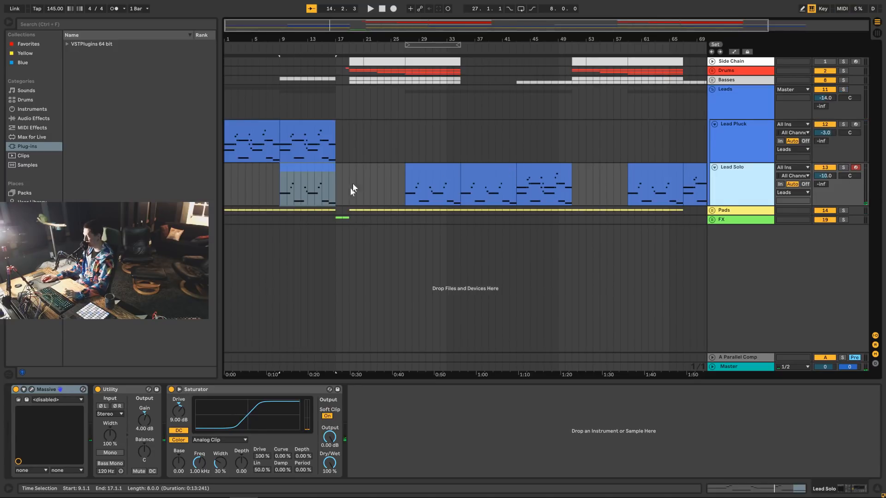
- Fold the Lead Pluck and Lead Solo tracks, and expand the Pads group
left_click(714, 124)
left_click(714, 133)
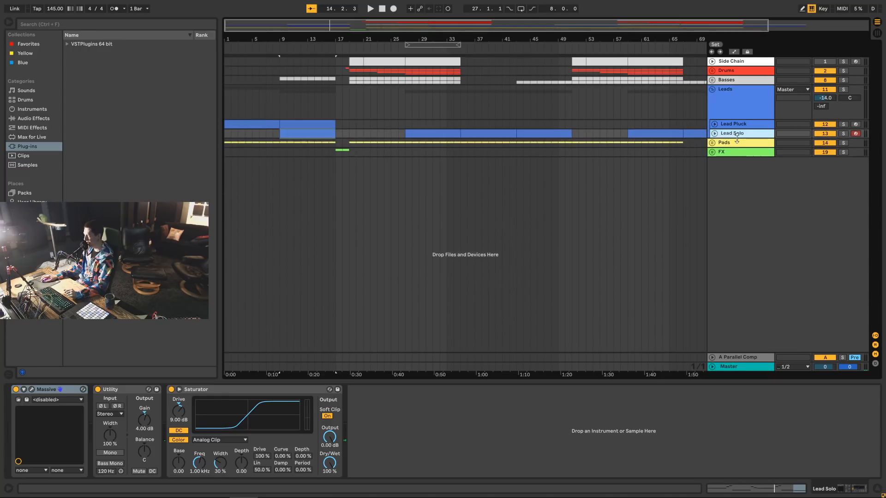
left_click(722, 143)
left_click(713, 143)
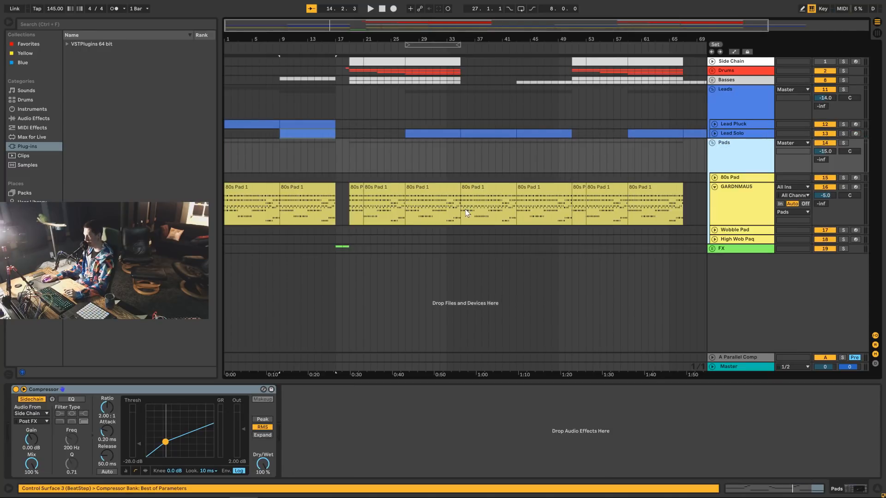
- Audition the GARDNMAUS track in solo from its clip at bar 21
left_click(382, 190)
left_click(752, 198)
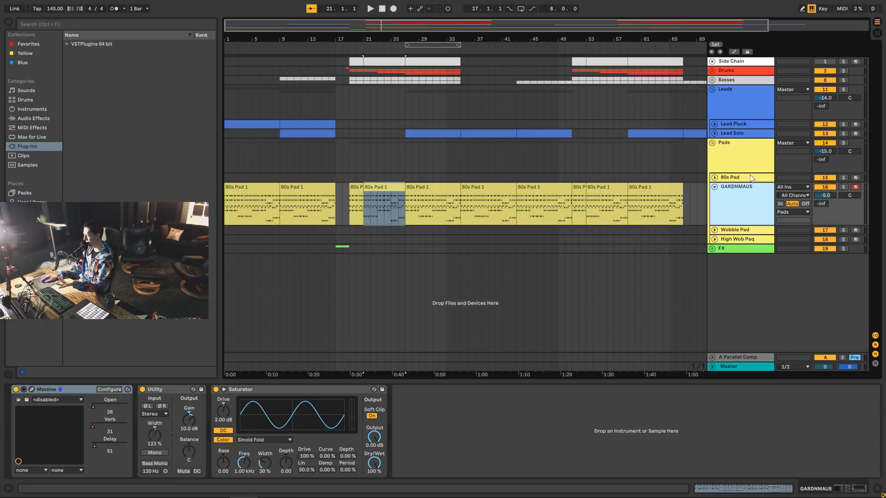
left_click(843, 188)
key("space")
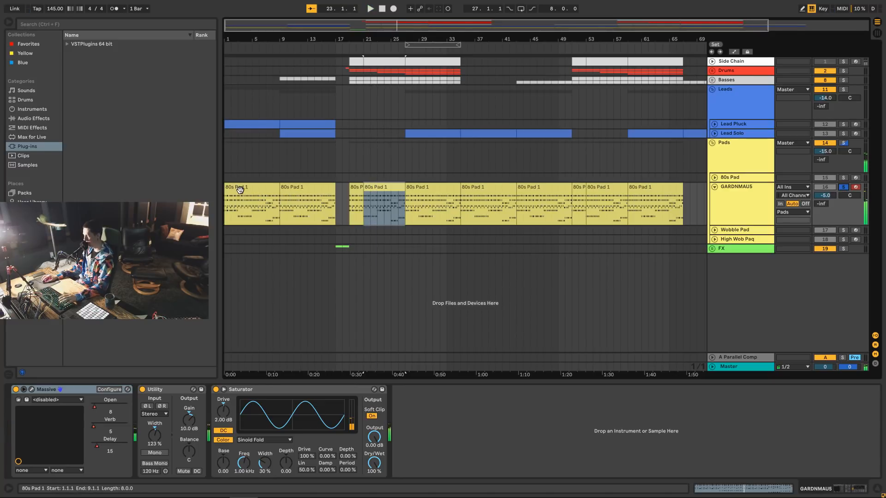
- Replay the soloed GARDNMAUS track from bar 1 and from bar 14, then release the solo and fold the track
left_click(240, 190)
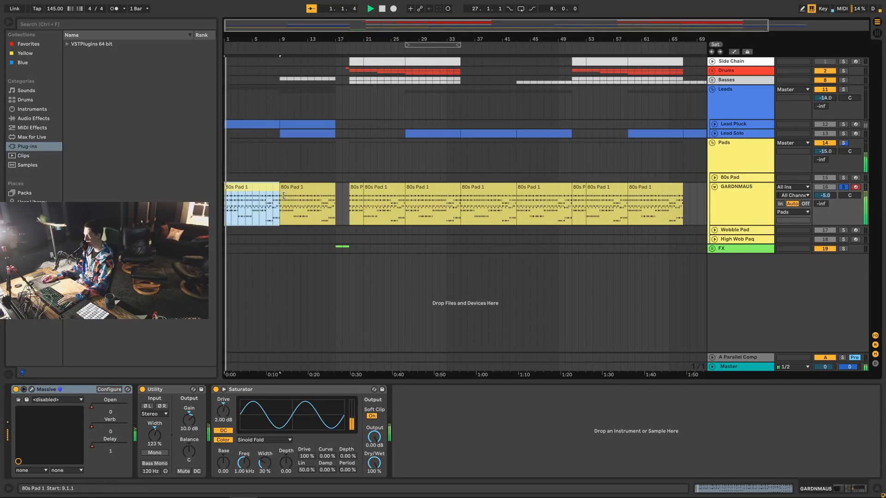
left_click(314, 217)
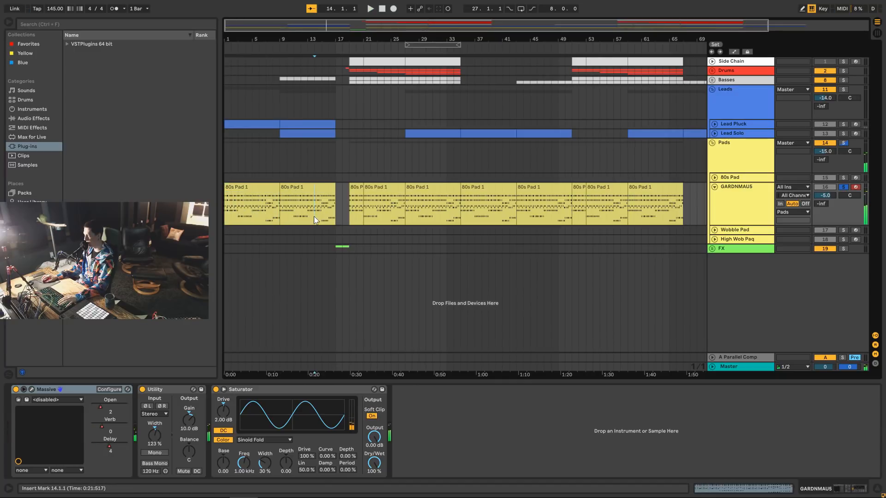
key("space")
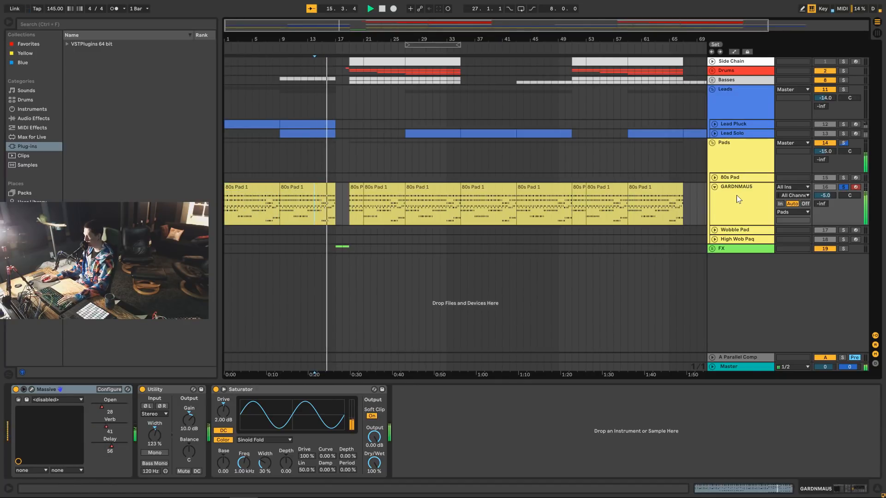
key("space")
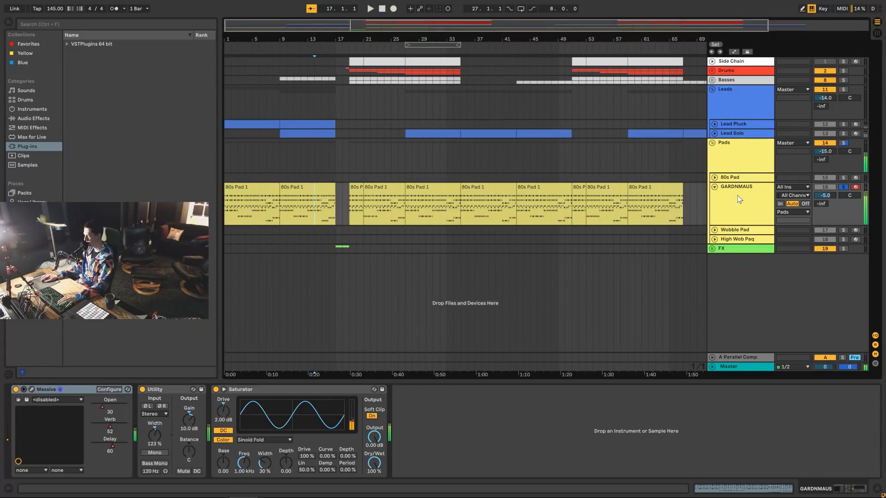
left_click(844, 187)
left_click(714, 187)
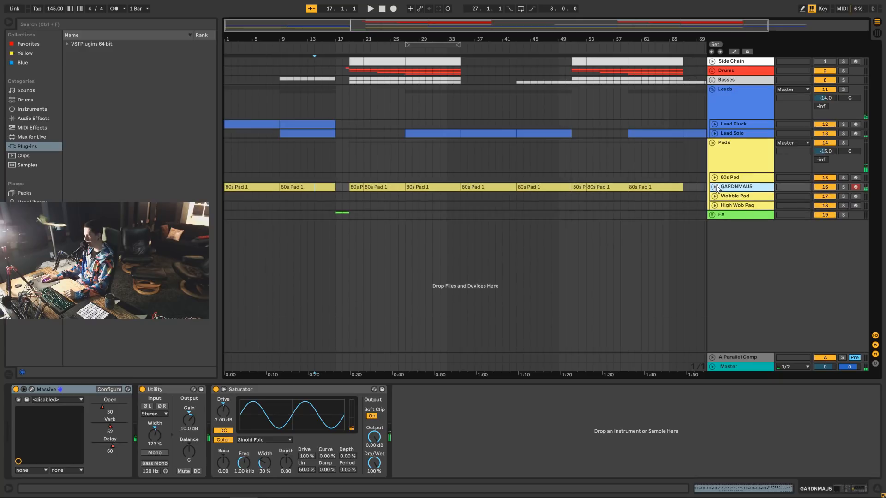
- Move the bar 27 clip from the GARDNMAUS track to the 80s Pad track and audition 80s Pad in solo
left_click(734, 197)
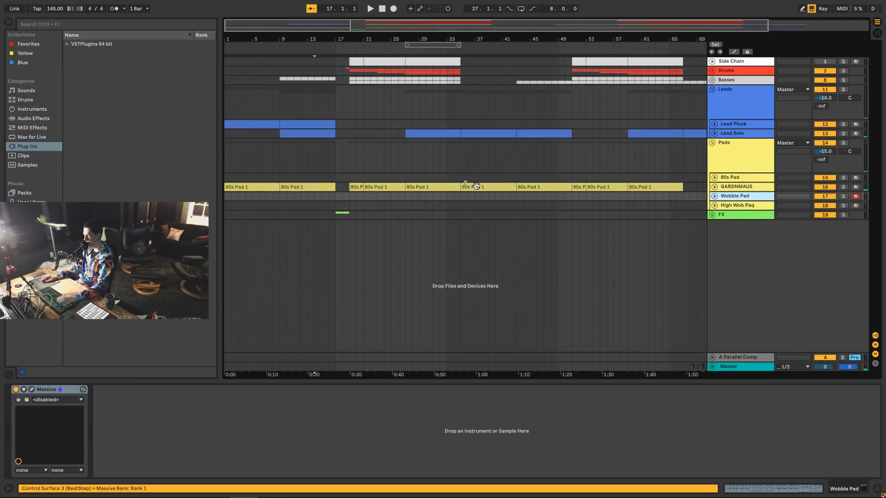
left_click(389, 187)
left_click(430, 187)
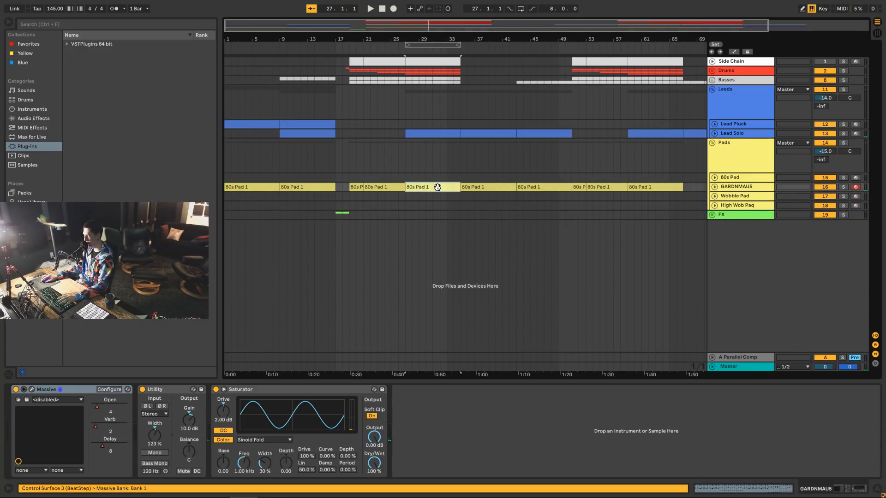
left_click_drag(435, 187, 438, 178)
left_click(761, 179)
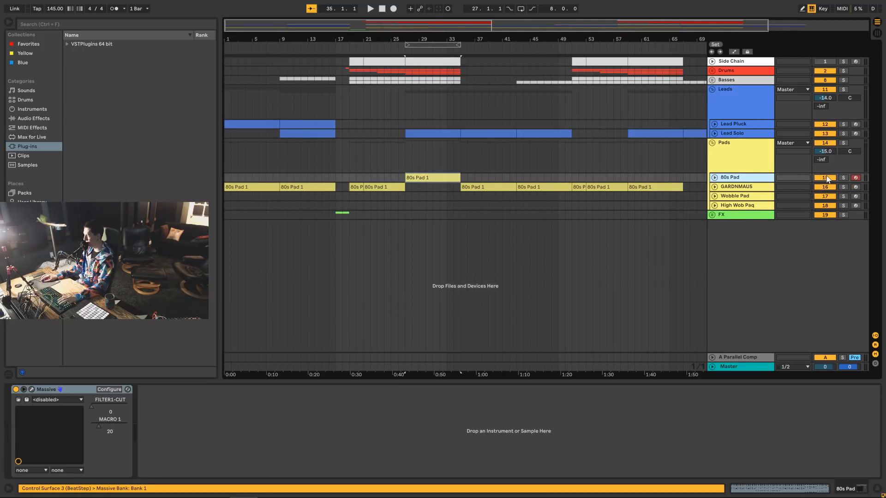
left_click(843, 178)
key("space")
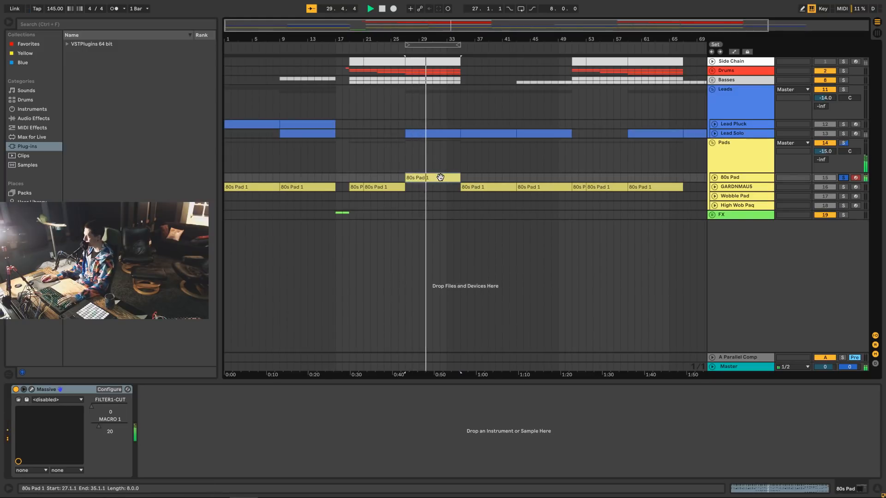
- Move the bar 27 clip from the 80s Pad track to the Wobble Pad track and audition Wobble Pad in solo
left_click_drag(440, 177, 443, 199)
key("space")
left_click(842, 196)
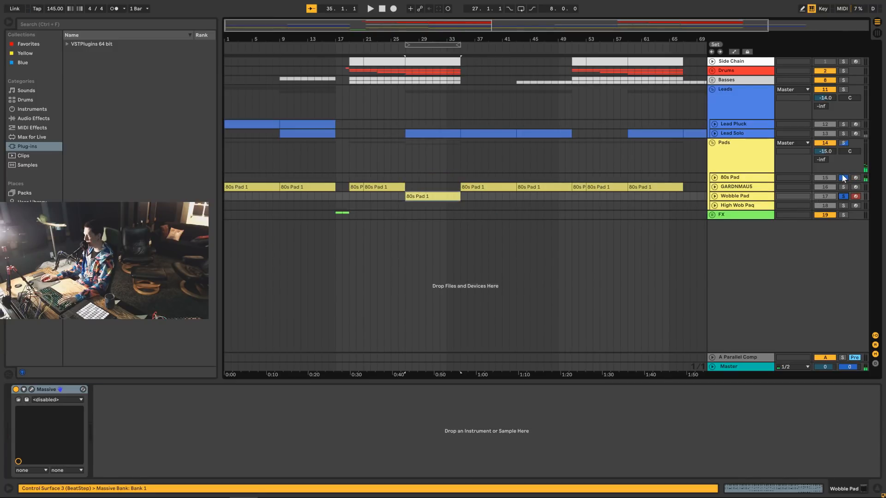
key("space")
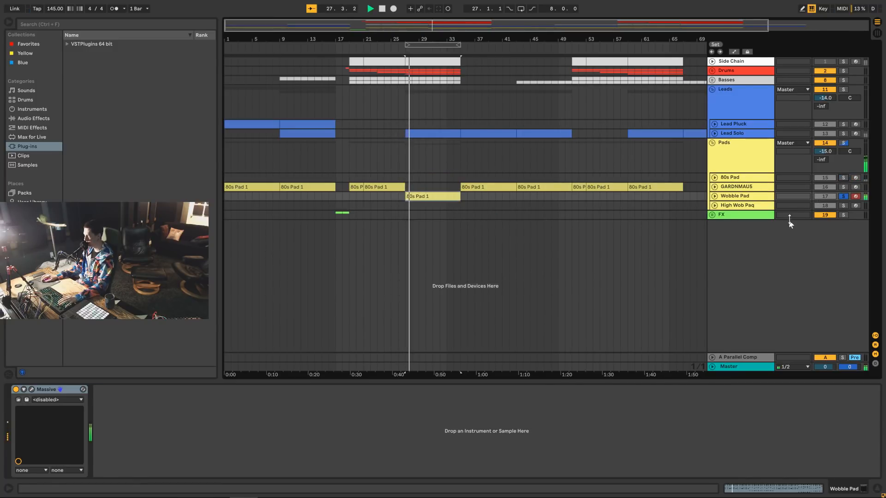
- Move the bar 27 clip from the Wobble Pad track to the High Wob Paq track and audition High Wob Paq in solo
left_click(845, 195)
left_click_drag(441, 194, 442, 203)
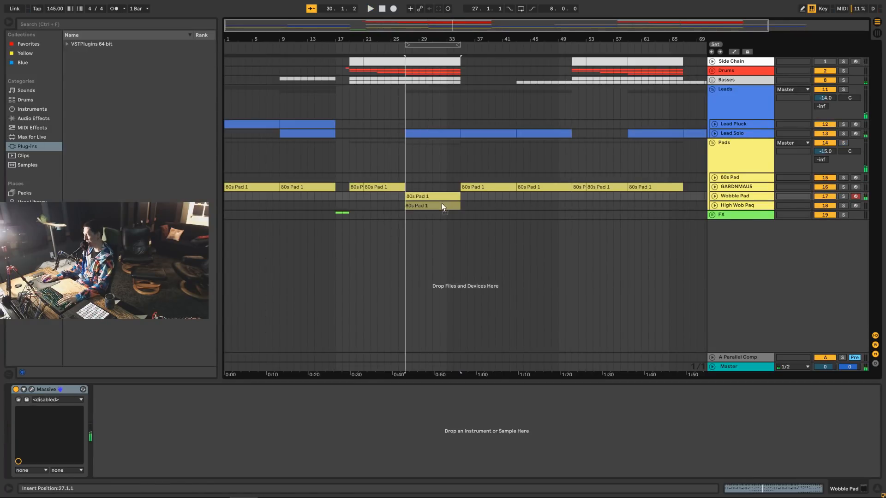
left_click(843, 205)
key("space")
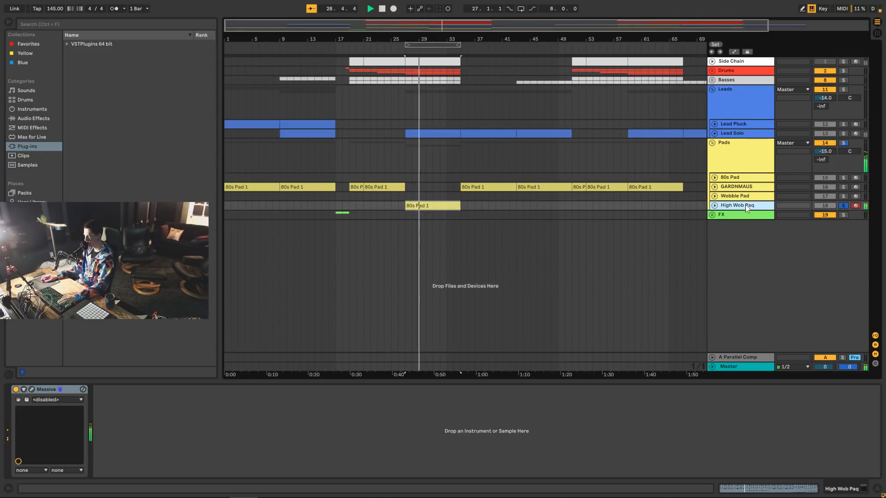
key("space")
- Return the bar 27 clip to the GARDNMAUS track, fold the Pads group and unfold the FX group
left_click_drag(429, 203, 446, 186)
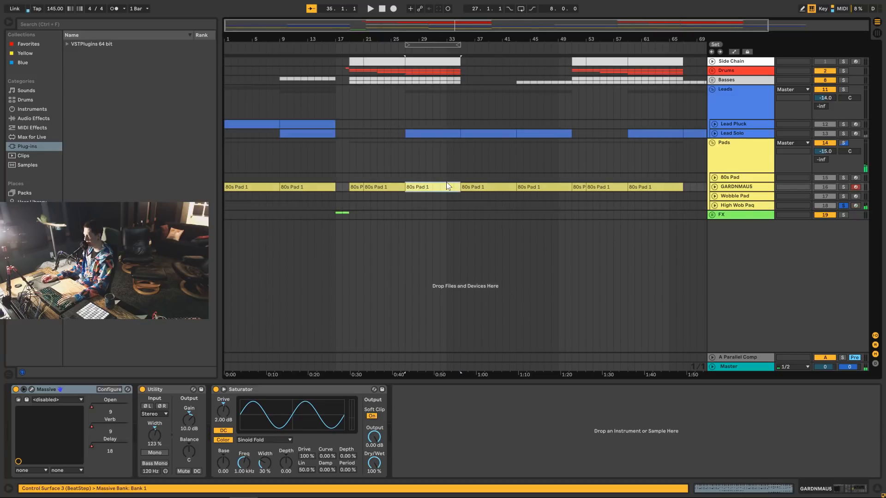
left_click(712, 143)
left_click(712, 152)
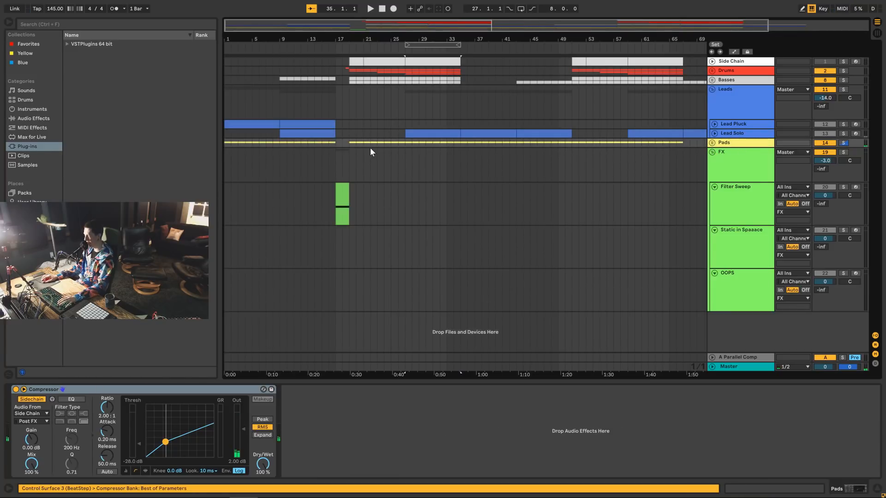
- Release the High Wob Paq solo and audition the Filter Sweep track in solo from its clip at bar 17
left_click_drag(338, 45, 353, 60)
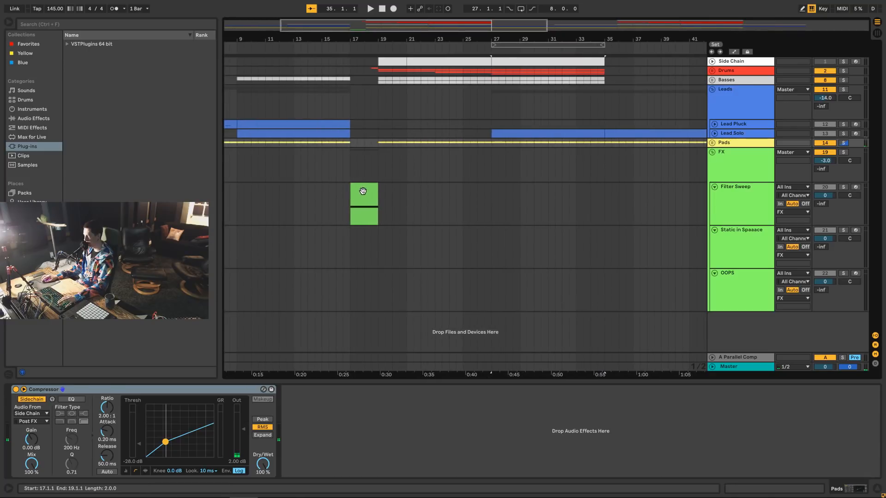
left_click(362, 192)
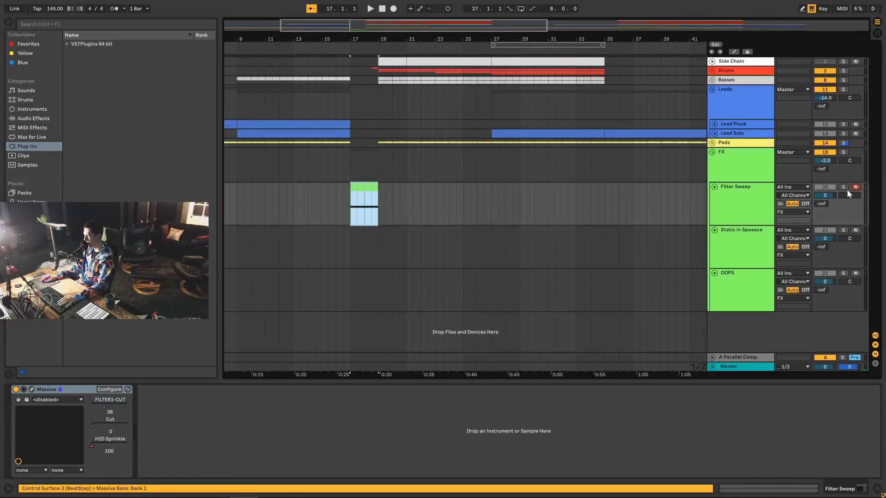
left_click(843, 187)
left_click(712, 143)
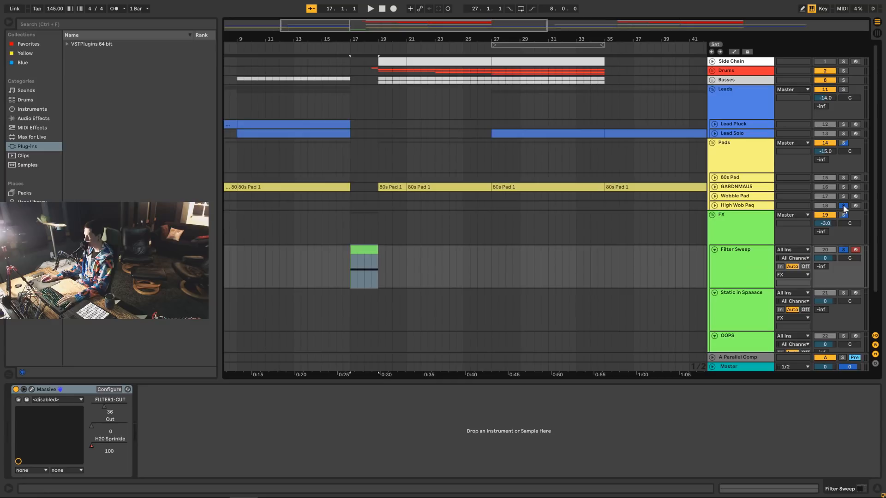
left_click(712, 143)
key("space")
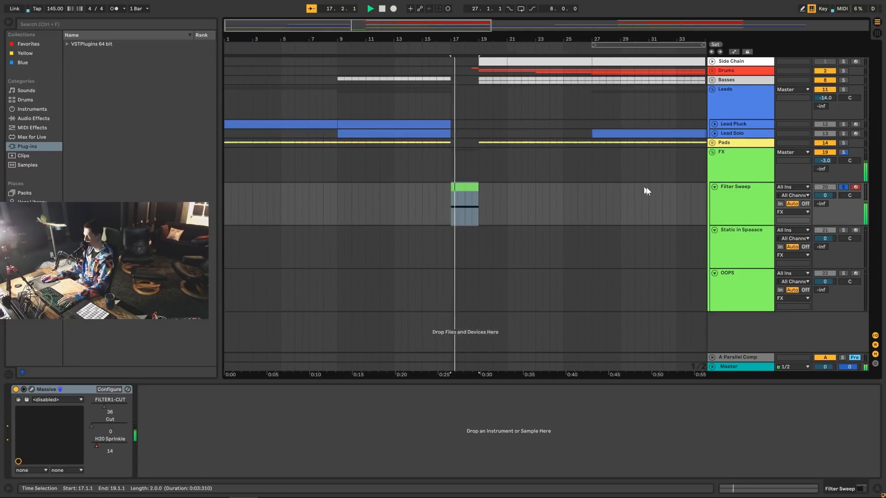
left_click(733, 206)
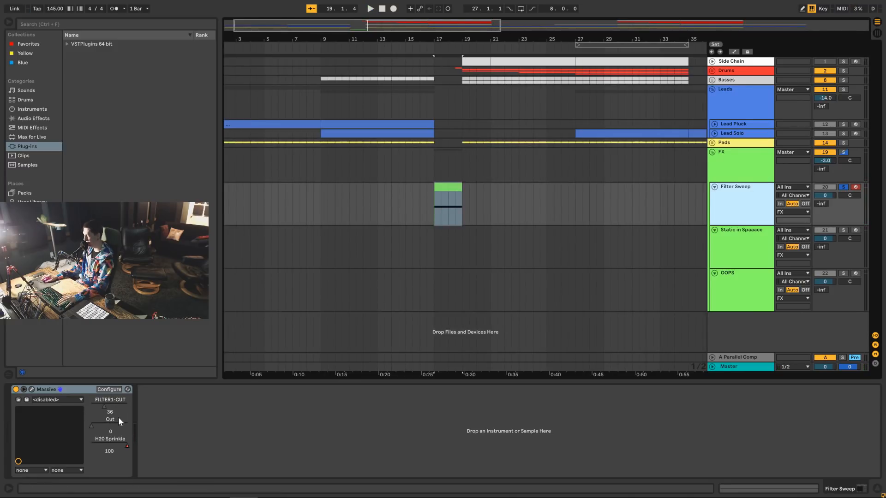
- Move the bar 17 clip from the Filter Sweep track to the Static in Spaaace track and audition it in solo
left_click(447, 187)
left_click_drag(449, 186, 445, 229)
left_click(844, 230)
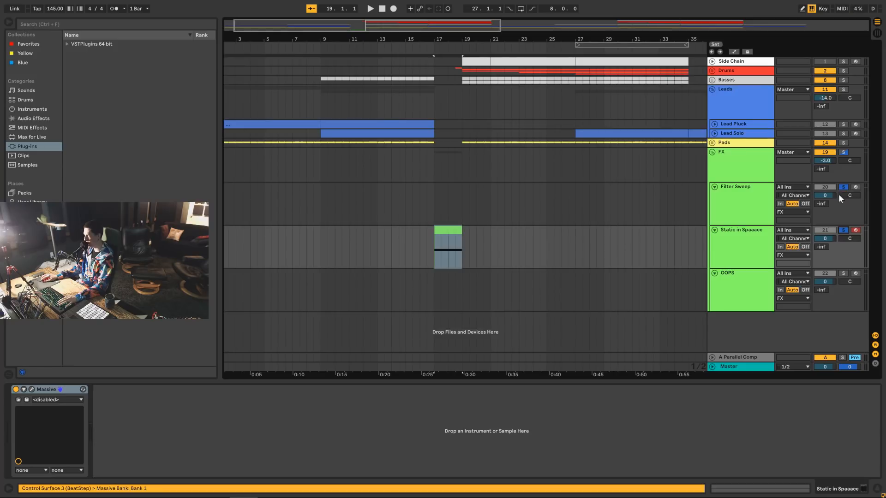
key("space")
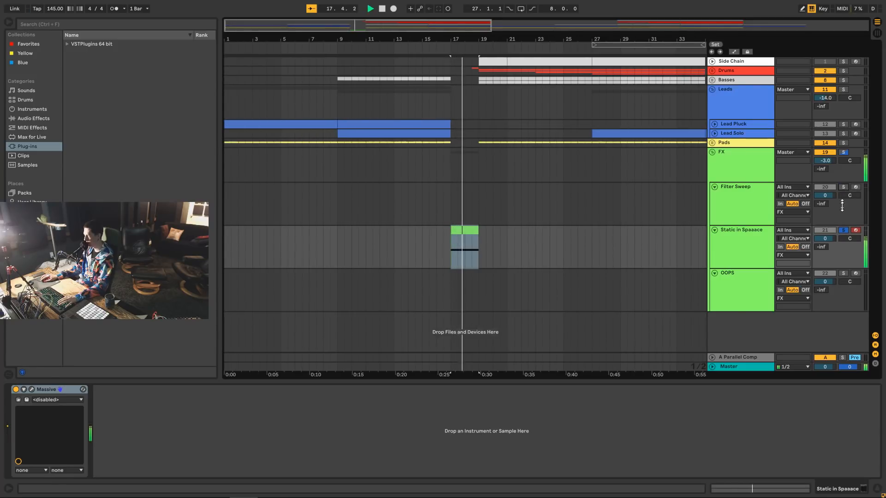
left_click(843, 230)
- Move the bar 17 clip from the Static in Spaaace track to the OOPS track, audition OOPS in solo and release the solo
left_click(449, 265)
left_click_drag(449, 269, 451, 306)
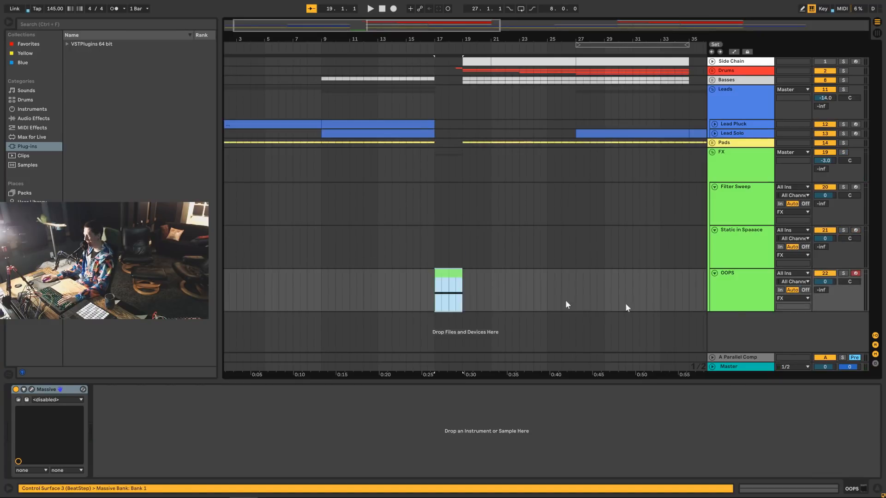
left_click(842, 273)
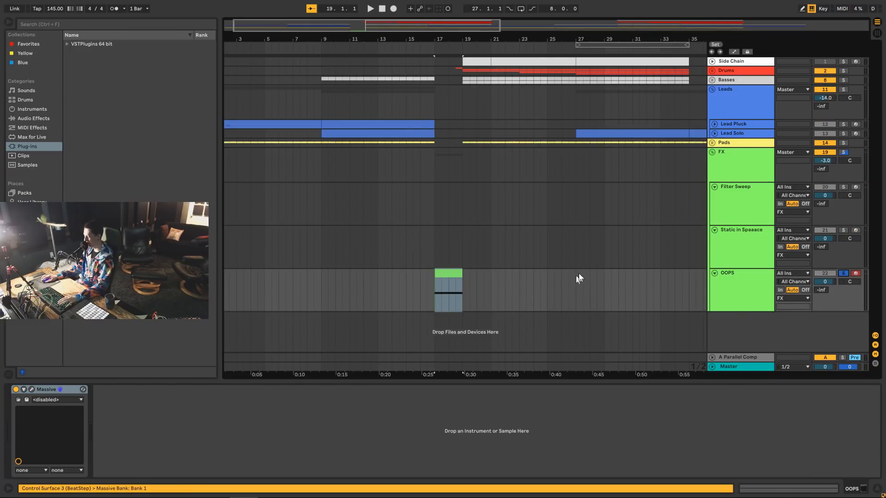
key("space")
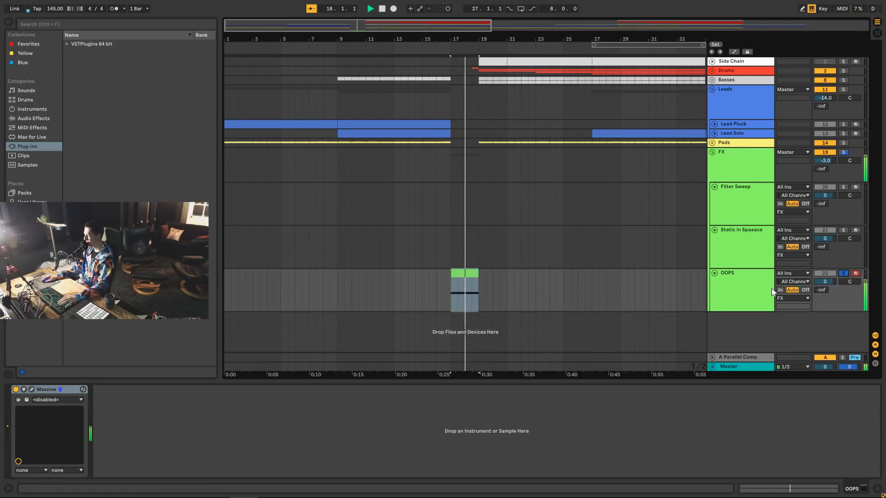
key("space")
left_click(843, 273)
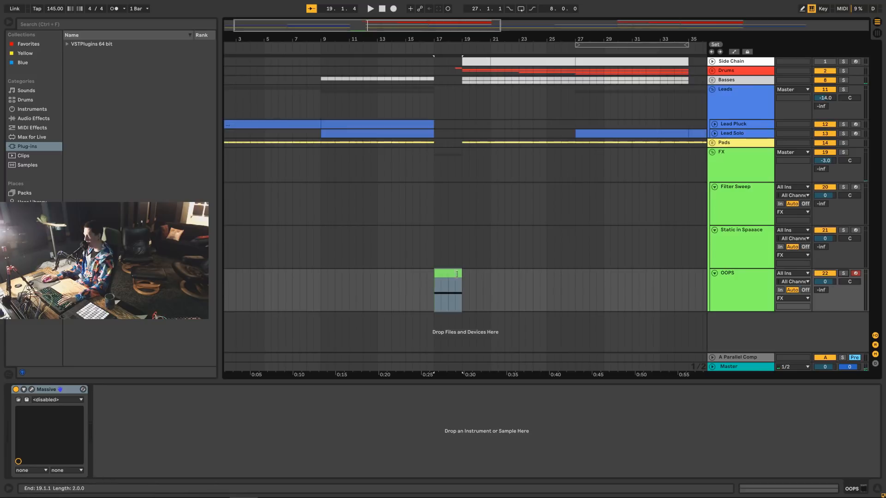
- Move the clip from the OOPS track back to the Filter Sweep track and fold the FX group
left_click_drag(453, 271, 472, 204)
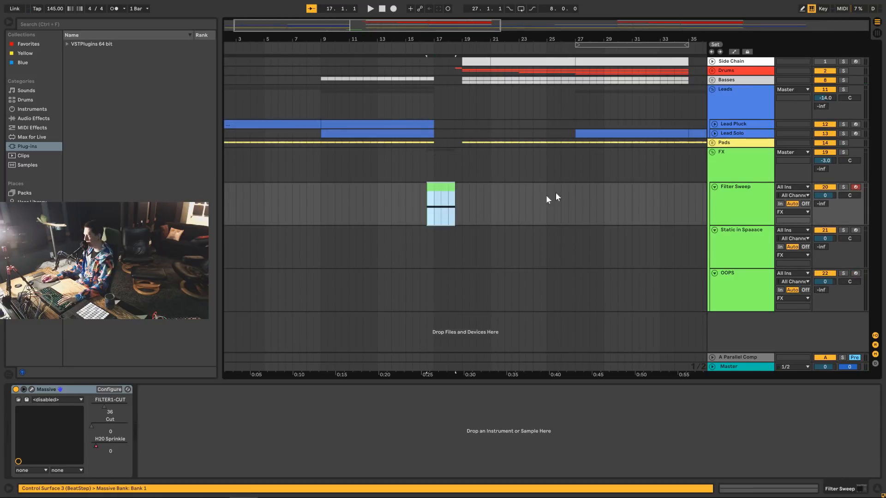
double_click(415, 23)
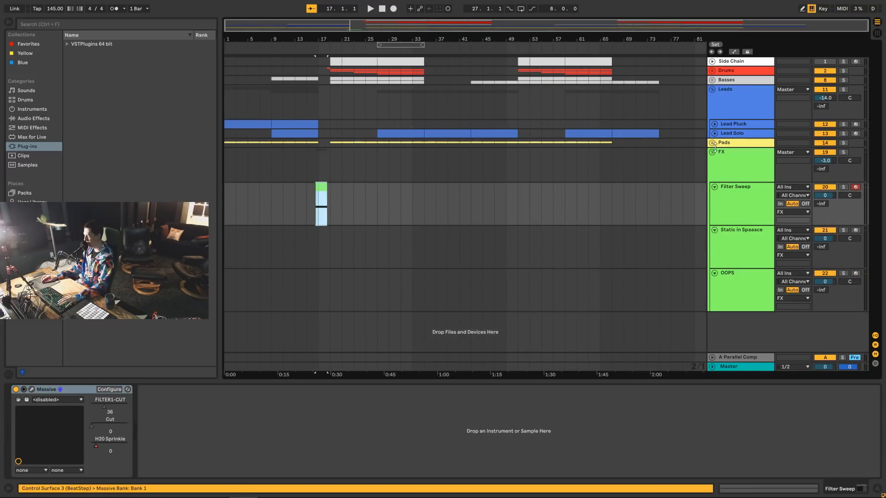
left_click(711, 152)
- Play the full mix from bar 27, then show the Master track's device chain
left_click(380, 154)
key("space")
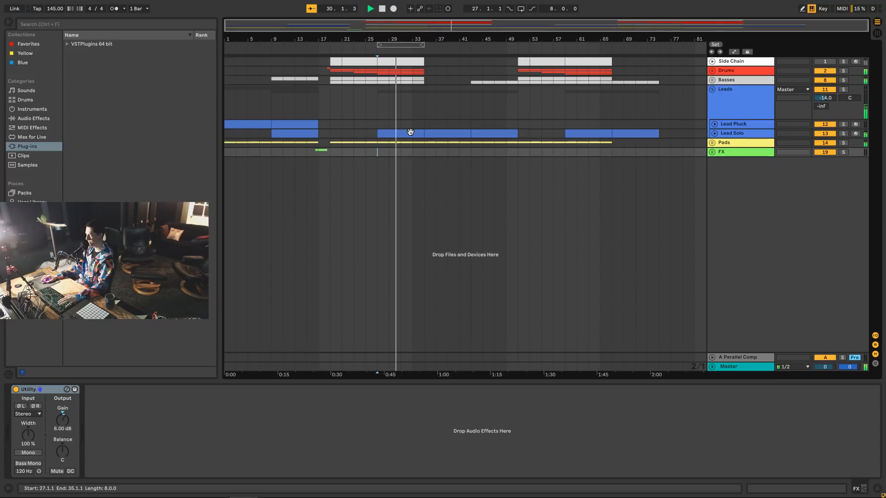
key("space")
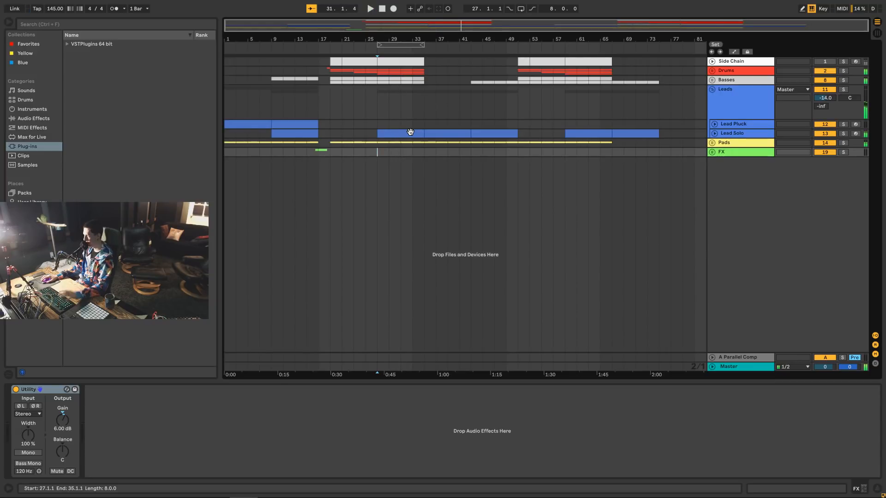
left_click(735, 369)
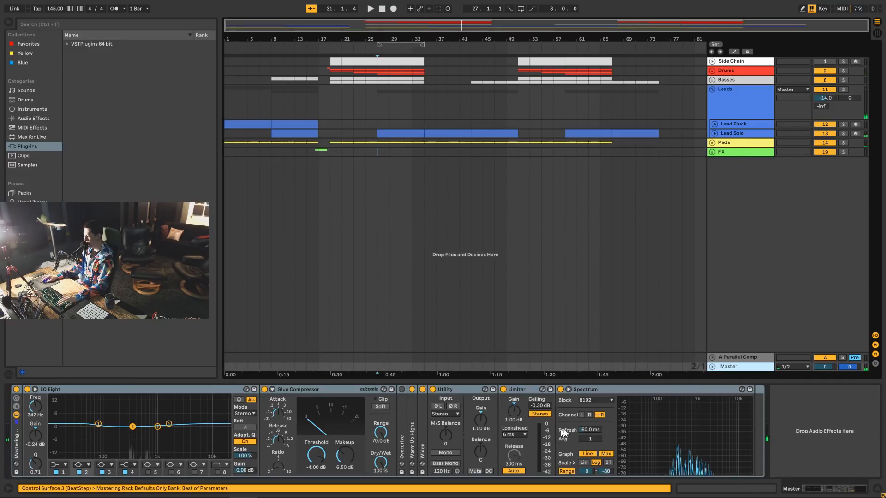